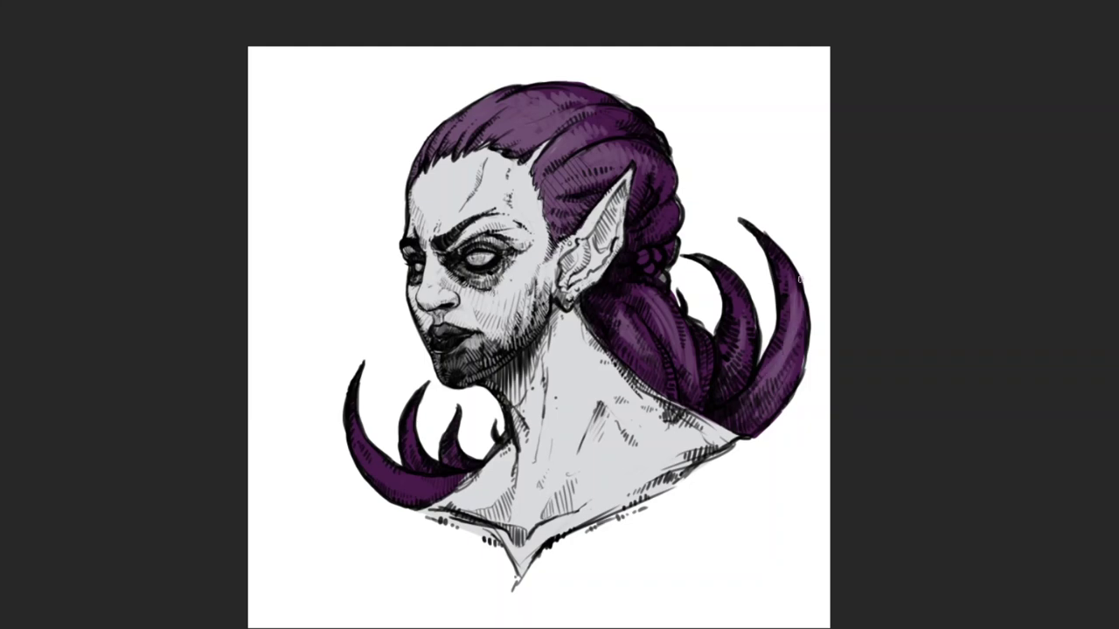
Brush tone over the braid and lay soft purple-grey shadows on the temple, brow, eye socket and jaw.
{"action": "left_click_drag", "start_coordinate": [642, 293], "coordinate": [674, 348]}
{"action": "left_click_drag", "start_coordinate": [741, 339], "coordinate": [722, 372]}
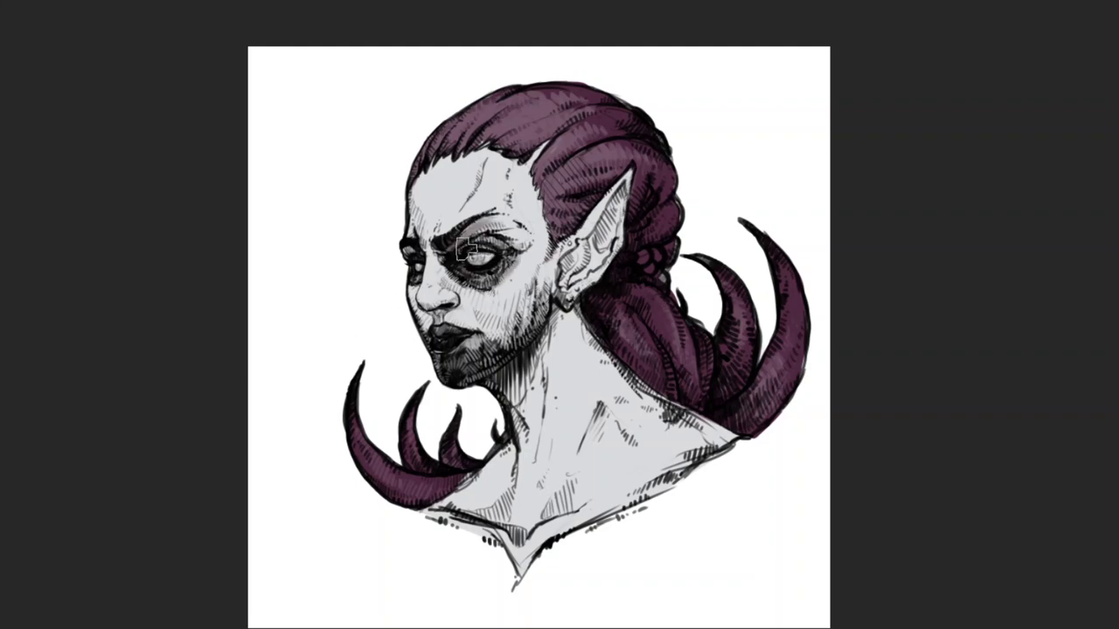
{"action": "left_click_drag", "start_coordinate": [525, 328], "coordinate": [525, 463]}
{"action": "mouse_move", "coordinate": [472, 230]}
{"action": "left_mouse_down"}
{"action": "mouse_move", "coordinate": [503, 280]}
{"action": "mouse_move", "coordinate": [520, 196]}
{"action": "left_mouse_up"}
{"action": "left_click_drag", "start_coordinate": [524, 153], "coordinate": [533, 280]}
{"action": "left_click_drag", "start_coordinate": [433, 253], "coordinate": [489, 284]}
{"action": "left_click_drag", "start_coordinate": [472, 350], "coordinate": [551, 258]}
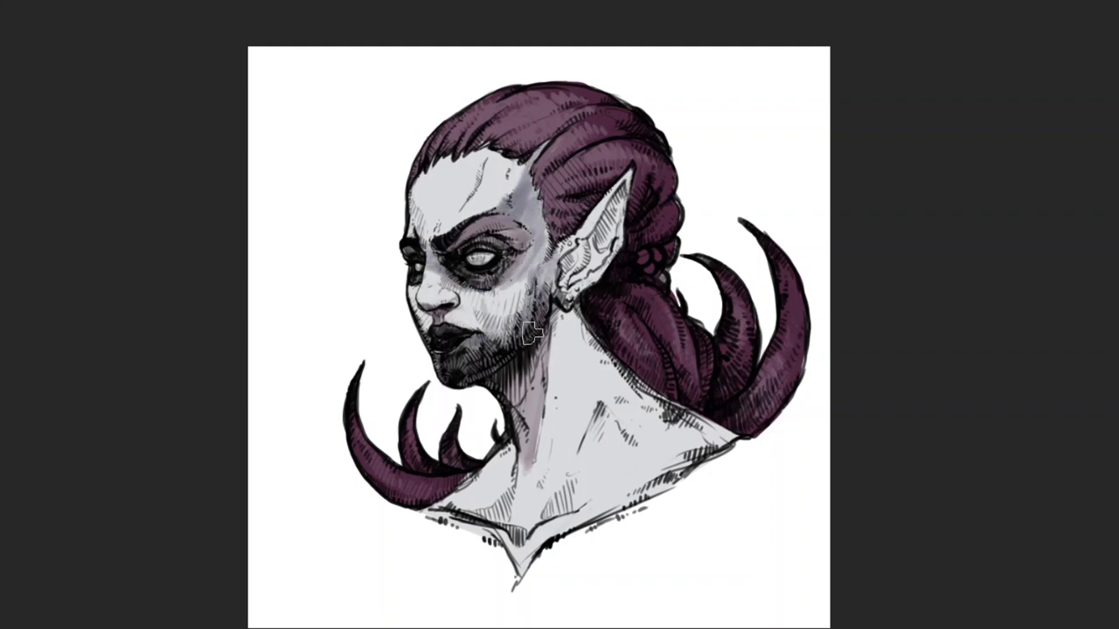
Extend the purple-grey shadow down the neck to the collarbone and darken the temple along the hairline.
{"action": "left_click_drag", "start_coordinate": [559, 297], "coordinate": [524, 428]}
{"action": "left_click_drag", "start_coordinate": [521, 467], "coordinate": [537, 524]}
{"action": "left_click_drag", "start_coordinate": [568, 385], "coordinate": [542, 524]}
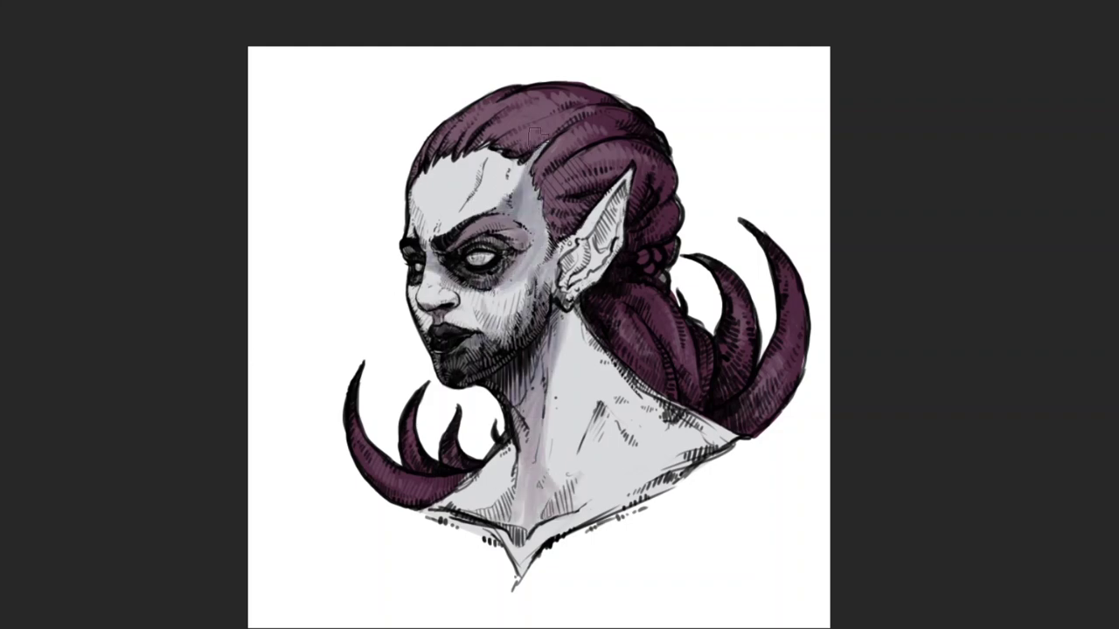
{"action": "mouse_move", "coordinate": [525, 158]}
{"action": "left_mouse_down"}
{"action": "mouse_move", "coordinate": [538, 262]}
{"action": "mouse_move", "coordinate": [446, 223]}
{"action": "left_mouse_up"}
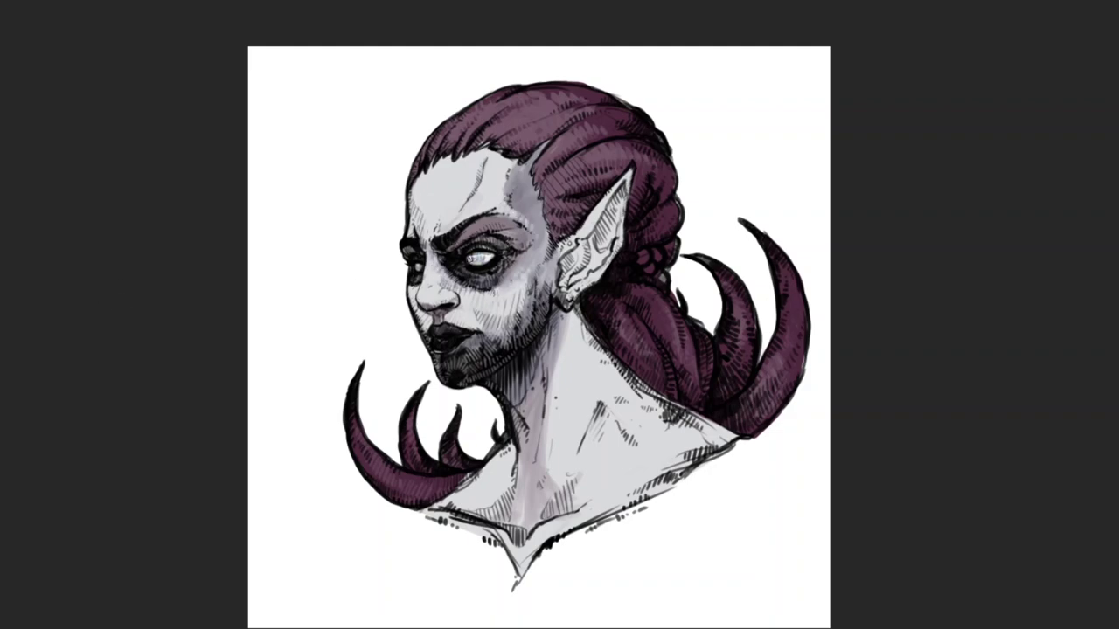
{"action": "key", "text": "ctrl+z"}
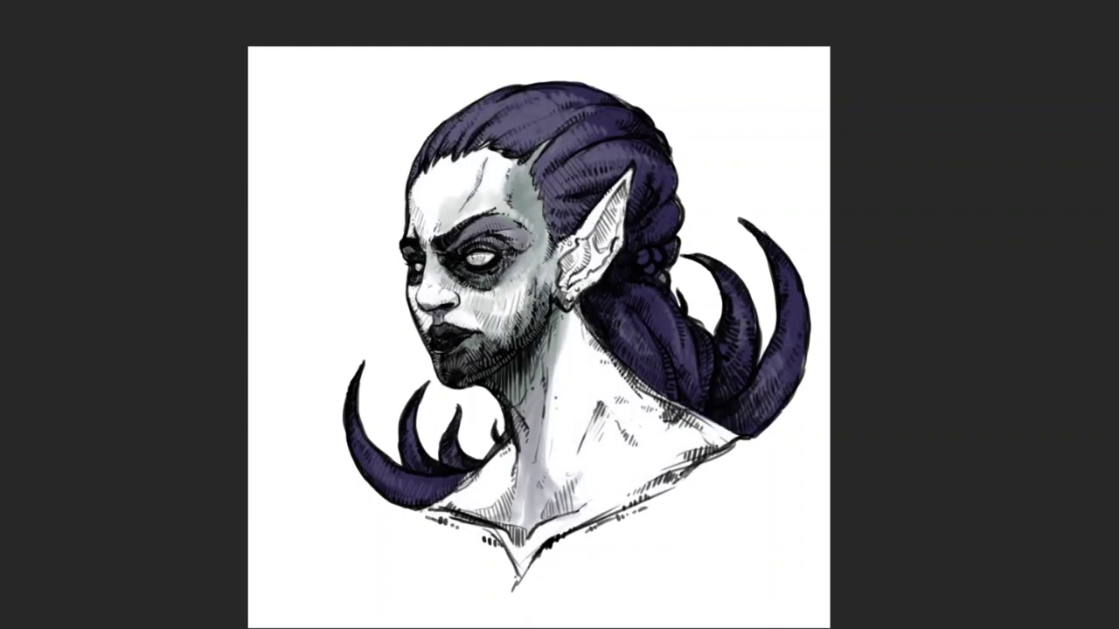
Shade the skin beside the near eye and fill the inner folds of the pointed ear with grey-purple.
{"action": "mouse_move", "coordinate": [547, 433]}
{"action": "left_mouse_down"}
{"action": "mouse_move", "coordinate": [542, 498]}
{"action": "mouse_move", "coordinate": [507, 533]}
{"action": "mouse_move", "coordinate": [472, 498]}
{"action": "mouse_move", "coordinate": [524, 450]}
{"action": "mouse_move", "coordinate": [603, 524]}
{"action": "mouse_move", "coordinate": [569, 445]}
{"action": "mouse_move", "coordinate": [631, 437]}
{"action": "left_mouse_up"}
{"action": "key", "text": "ctrl+plus"}
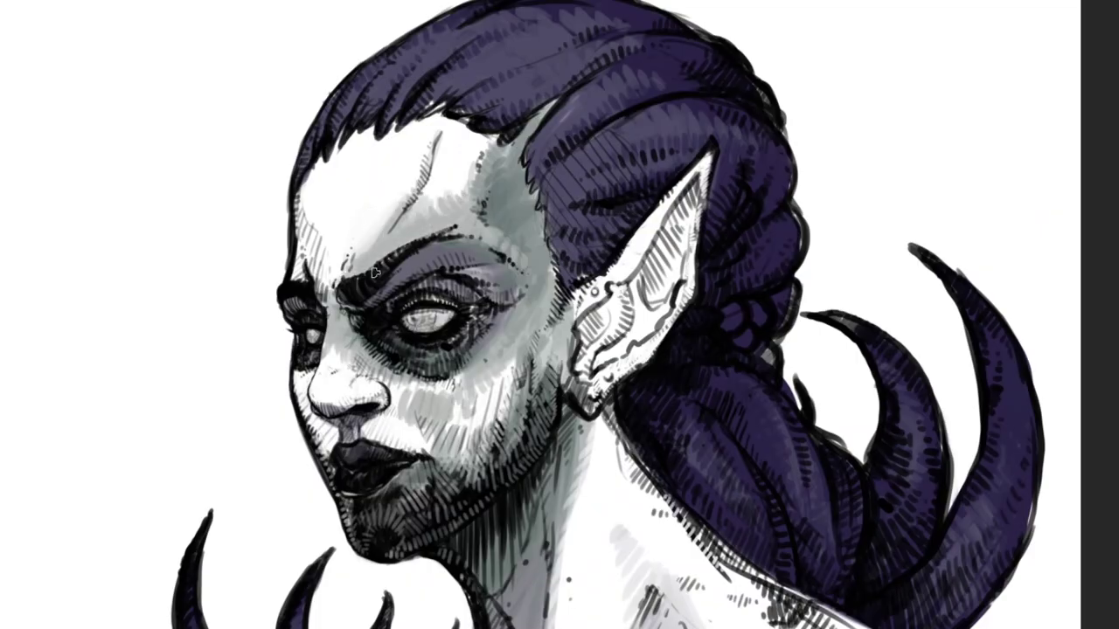
{"action": "mouse_move", "coordinate": [500, 280]}
{"action": "left_mouse_down"}
{"action": "mouse_move", "coordinate": [328, 286]}
{"action": "mouse_move", "coordinate": [318, 391]}
{"action": "mouse_move", "coordinate": [448, 411]}
{"action": "mouse_move", "coordinate": [535, 303]}
{"action": "left_mouse_up"}
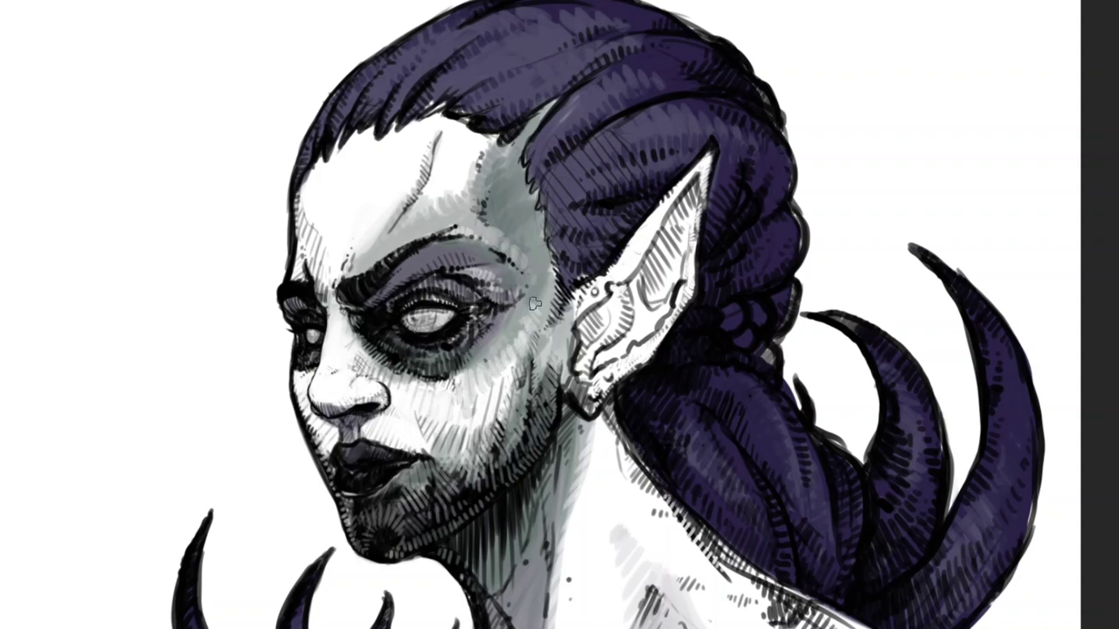
{"action": "mouse_move", "coordinate": [623, 333]}
{"action": "left_mouse_down"}
{"action": "mouse_move", "coordinate": [673, 245]}
{"action": "mouse_move", "coordinate": [638, 350]}
{"action": "mouse_move", "coordinate": [632, 262]}
{"action": "left_mouse_up"}
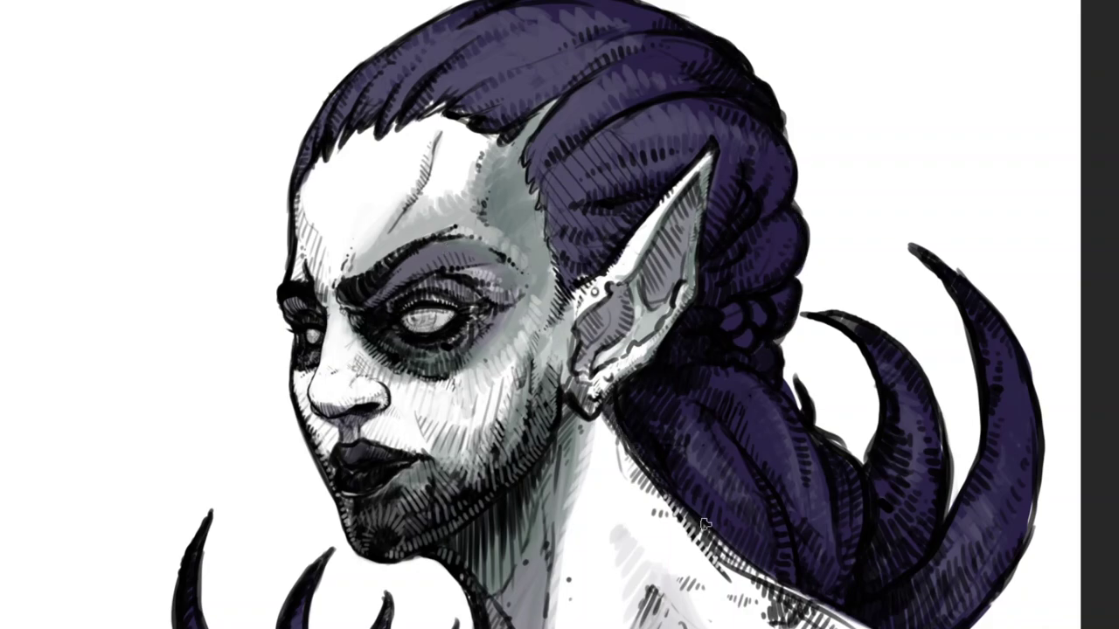
Shade the shoulder, collarbones and chest with pale grey-purple strokes, leaving white highlights on the neck.
{"action": "left_click_drag", "start_coordinate": [447, 251], "coordinate": [419, 70]}
{"action": "left_click_drag", "start_coordinate": [866, 410], "coordinate": [761, 481]}
{"action": "left_click_drag", "start_coordinate": [560, 393], "coordinate": [529, 542]}
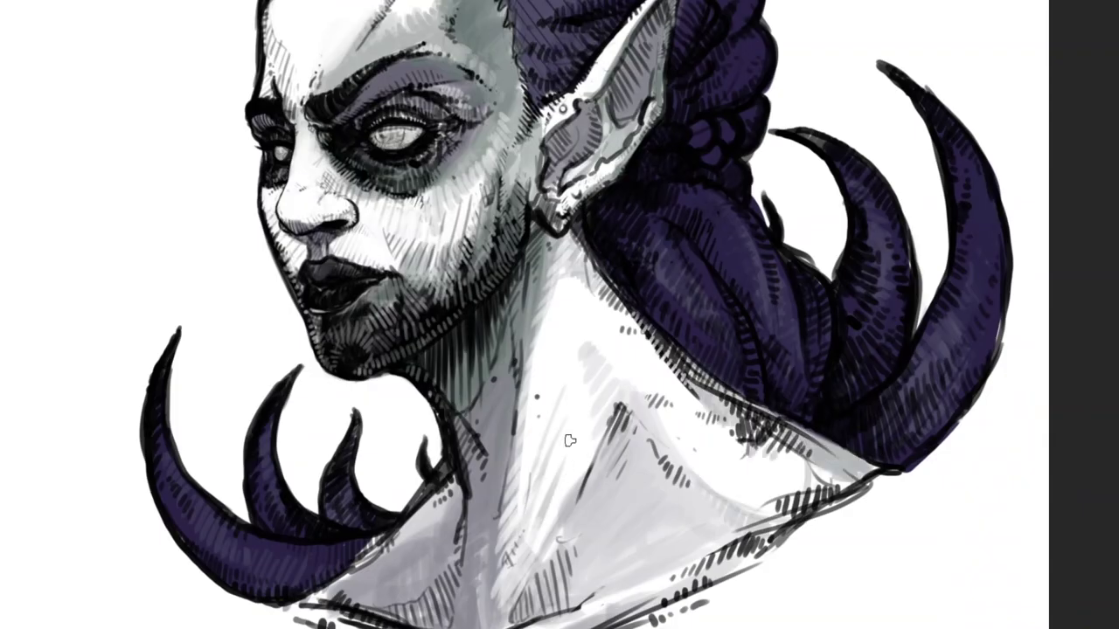
{"action": "left_click_drag", "start_coordinate": [542, 472], "coordinate": [629, 586]}
{"action": "left_click_drag", "start_coordinate": [577, 524], "coordinate": [774, 564]}
Paint small cyan rune marks on the white beads in the braid.
{"action": "scroll", "coordinate": [647, 374], "scroll_direction": "up", "scroll_amount": 2}
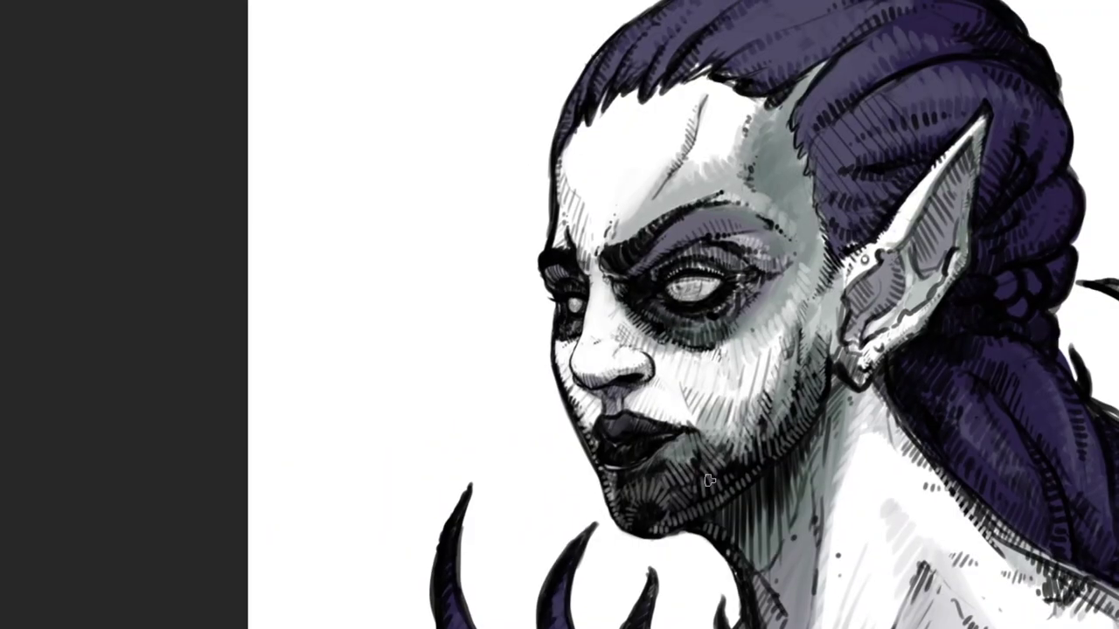
{"action": "scroll", "coordinate": [677, 468], "scroll_direction": "down", "scroll_amount": 3}
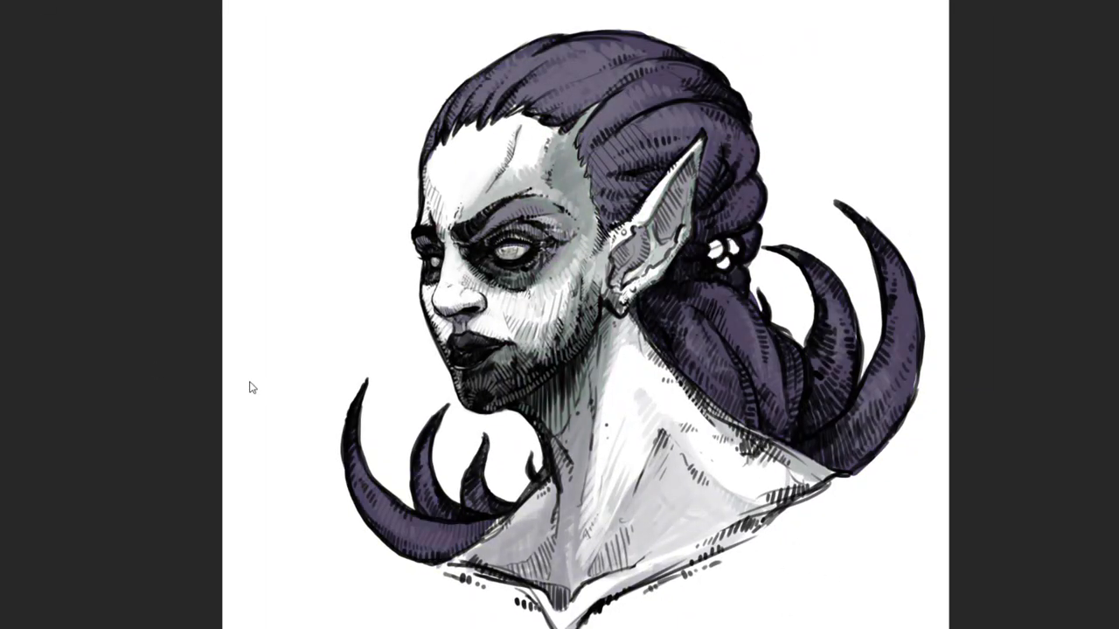
{"action": "scroll", "coordinate": [711, 248], "scroll_direction": "up", "scroll_amount": 5}
{"action": "mouse_move", "coordinate": [712, 236]}
{"action": "left_mouse_down"}
{"action": "mouse_move", "coordinate": [730, 254]}
{"action": "mouse_move", "coordinate": [769, 218]}
{"action": "mouse_move", "coordinate": [796, 297]}
{"action": "mouse_move", "coordinate": [755, 250]}
{"action": "mouse_move", "coordinate": [794, 175]}
{"action": "mouse_move", "coordinate": [826, 223]}
{"action": "mouse_move", "coordinate": [742, 255]}
{"action": "mouse_move", "coordinate": [764, 255]}
{"action": "left_mouse_up"}
{"action": "left_click_drag", "start_coordinate": [737, 239], "coordinate": [759, 225]}
{"action": "scroll", "coordinate": [759, 225], "scroll_direction": "down", "scroll_amount": 5}
Paint cyan irises in both eyes.
{"action": "scroll", "coordinate": [425, 288], "scroll_direction": "up", "scroll_amount": 5}
{"action": "left_click_drag", "start_coordinate": [420, 284], "coordinate": [429, 290]}
{"action": "left_click_drag", "start_coordinate": [914, 200], "coordinate": [934, 215]}
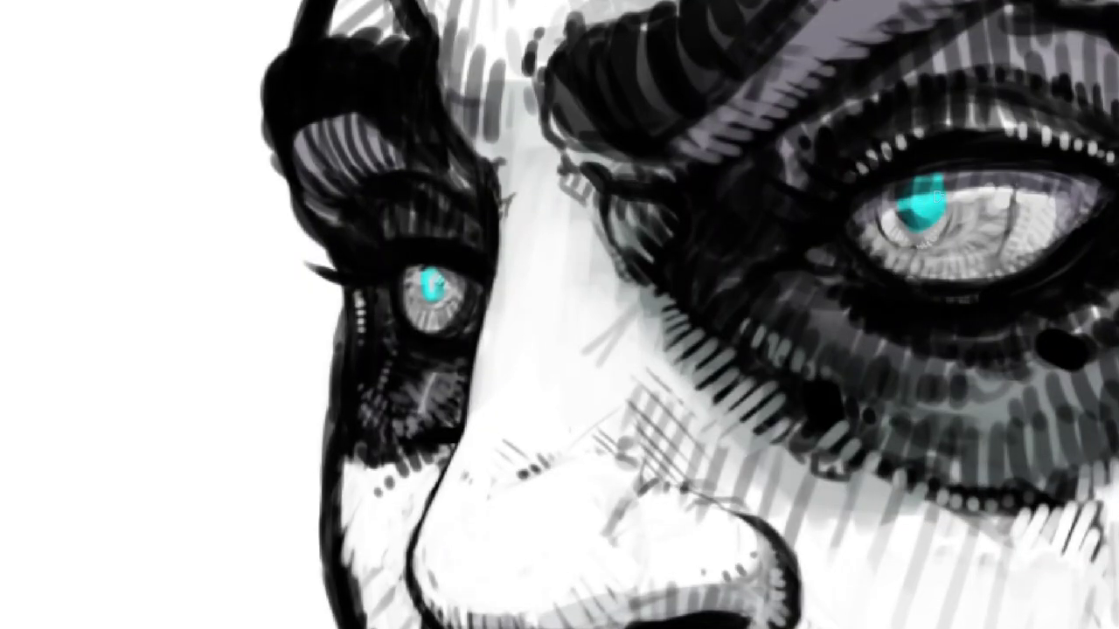
Fill the lips with dark maroon and remove the cyan from the far eye.
{"action": "scroll", "coordinate": [688, 281], "scroll_direction": "down", "scroll_amount": 5}
{"action": "scroll", "coordinate": [688, 282], "scroll_direction": "down", "scroll_amount": 3}
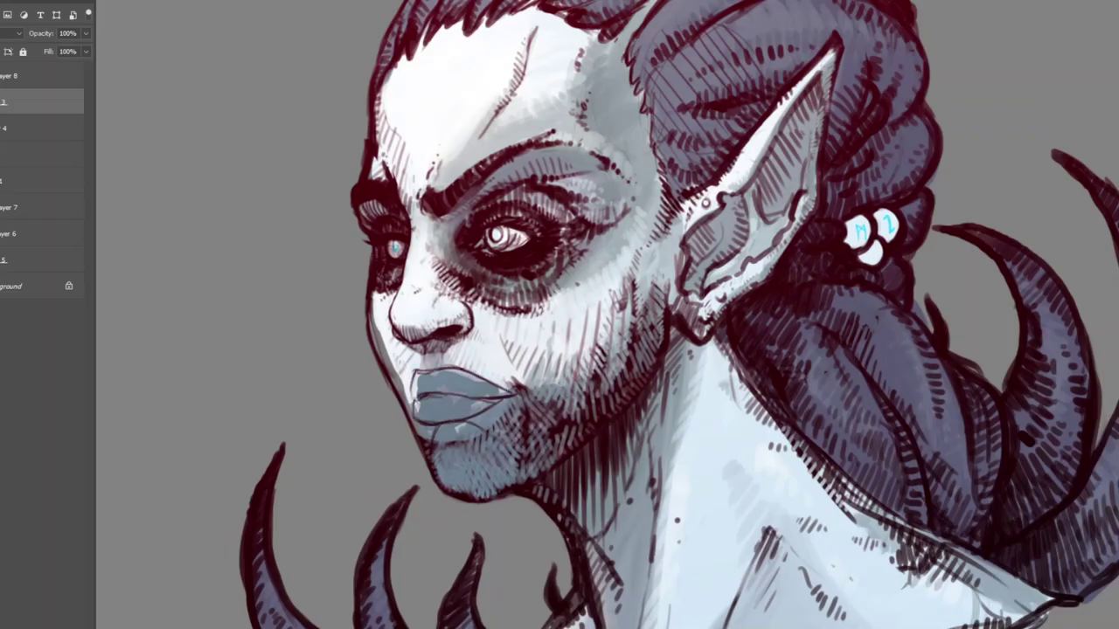
{"action": "left_click", "coordinate": [412, 427], "text": "ctrl"}
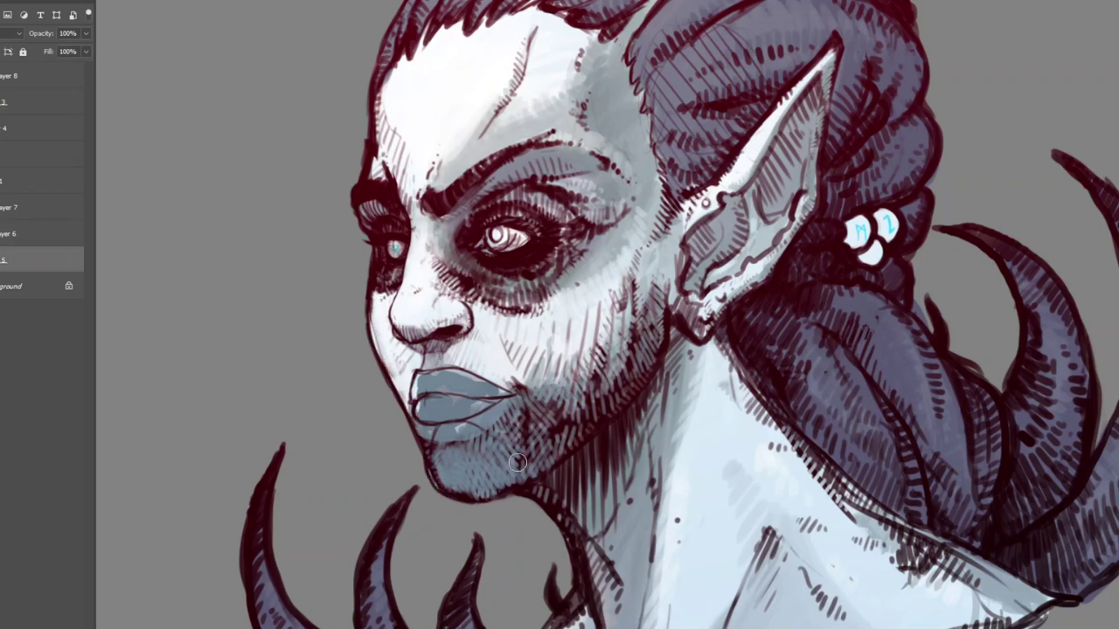
{"action": "left_click", "coordinate": [401, 250], "text": "ctrl"}
{"action": "mouse_move", "coordinate": [437, 385]}
{"action": "left_mouse_down"}
{"action": "mouse_move", "coordinate": [464, 401]}
{"action": "mouse_move", "coordinate": [410, 389]}
{"action": "mouse_move", "coordinate": [548, 382]}
{"action": "mouse_move", "coordinate": [453, 381]}
{"action": "mouse_move", "coordinate": [516, 356]}
{"action": "mouse_move", "coordinate": [385, 365]}
{"action": "mouse_move", "coordinate": [427, 379]}
{"action": "left_mouse_up"}
{"action": "left_click", "coordinate": [567, 369], "text": "ctrl"}
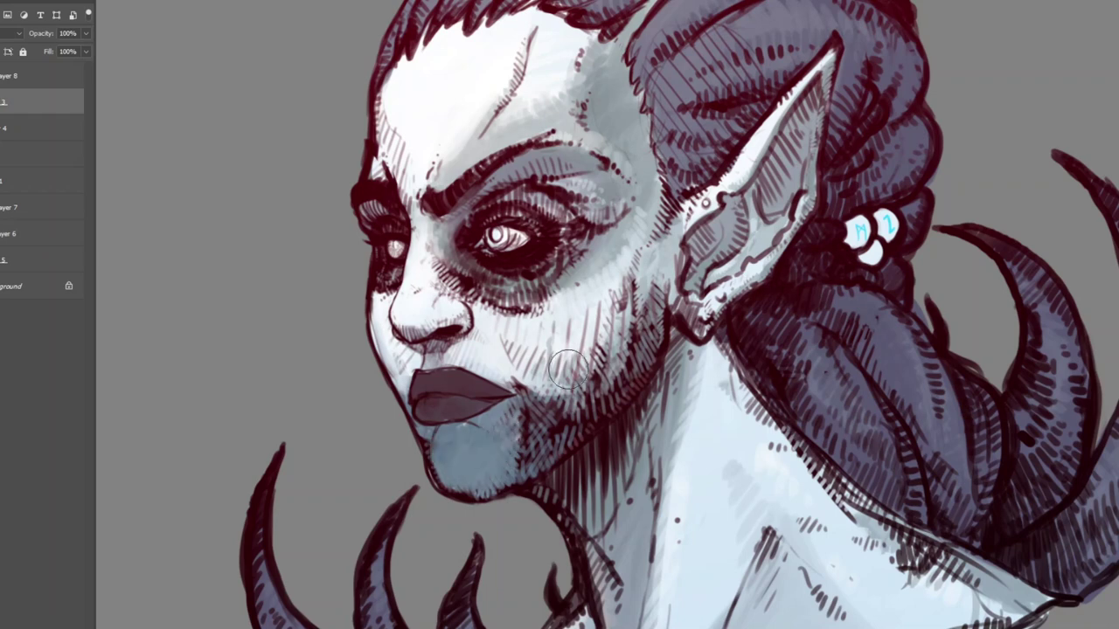
Redraw the cross-hatching below the mouth corner and clear the heavy line work from the jaw and near eye.
{"action": "left_click_drag", "start_coordinate": [490, 432], "coordinate": [511, 405]}
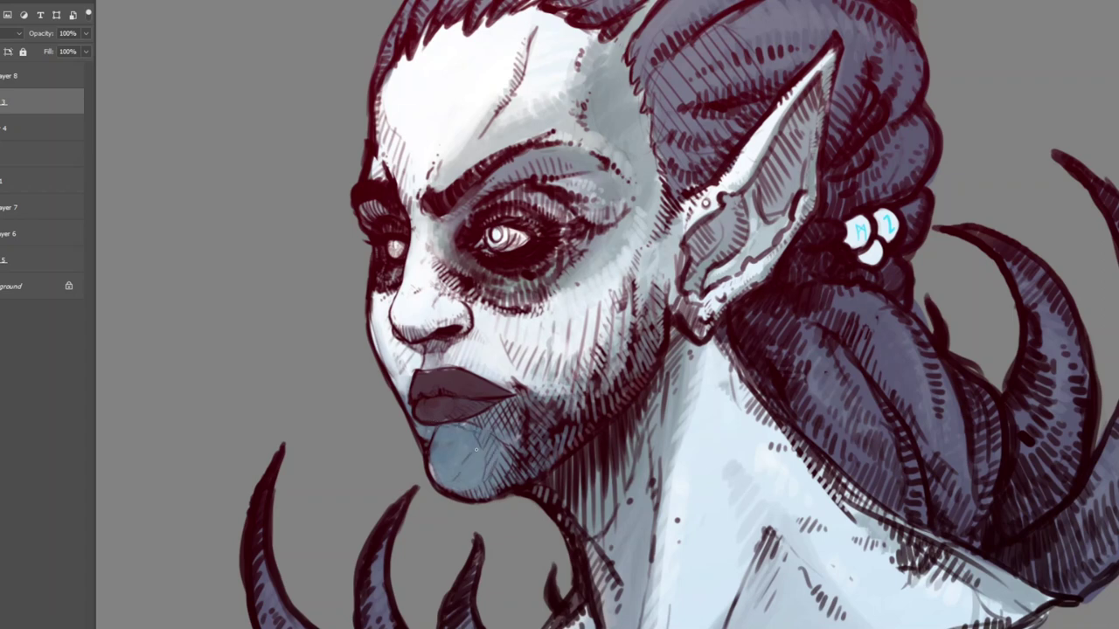
{"action": "mouse_move", "coordinate": [477, 450]}
{"action": "left_mouse_down"}
{"action": "mouse_move", "coordinate": [641, 367]}
{"action": "mouse_move", "coordinate": [528, 378]}
{"action": "mouse_move", "coordinate": [586, 210]}
{"action": "mouse_move", "coordinate": [554, 295]}
{"action": "mouse_move", "coordinate": [526, 238]}
{"action": "left_mouse_up"}
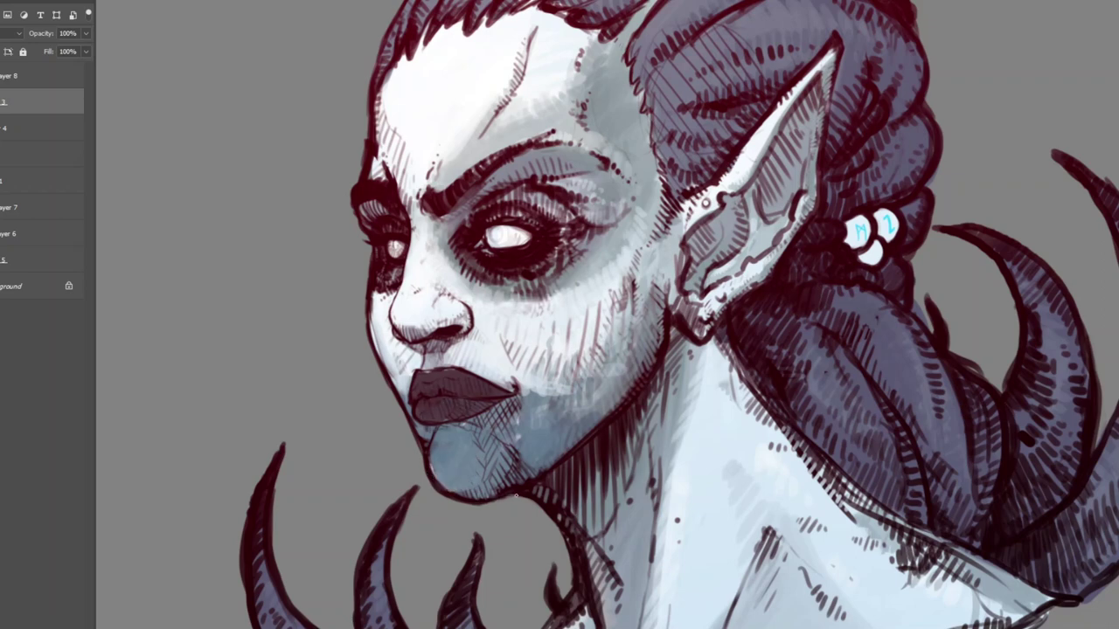
{"action": "scroll", "coordinate": [774, 350], "scroll_direction": "down", "scroll_amount": 2}
{"action": "left_click", "coordinate": [569, 395], "text": "ctrl"}
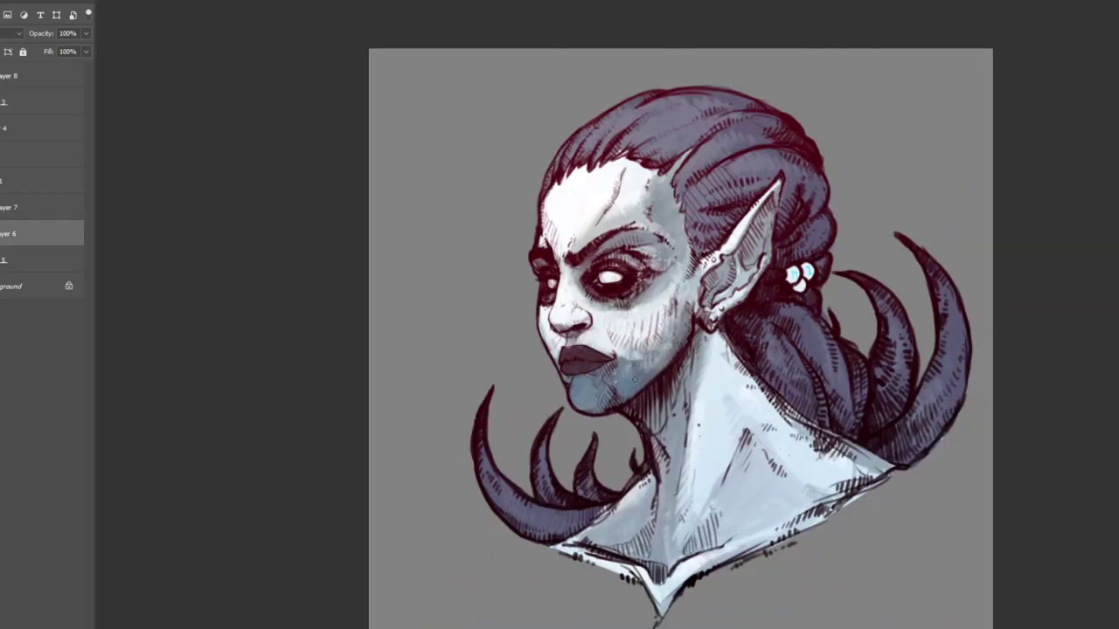
{"action": "left_click", "coordinate": [655, 231], "text": "ctrl"}
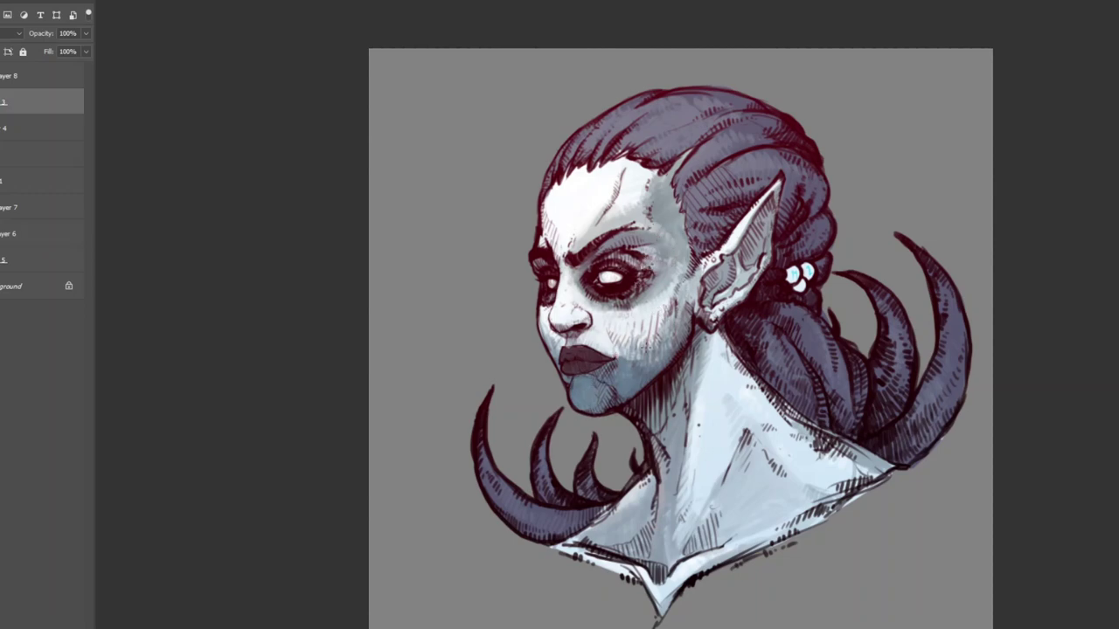
On Layer 6, paint a dark purple-grey shadow across the jaw from the mouth up to the ear.
{"action": "left_click", "coordinate": [577, 384], "text": "ctrl"}
{"action": "scroll", "coordinate": [519, 366], "scroll_direction": "up", "scroll_amount": 4}
{"action": "left_click", "coordinate": [561, 339], "text": "ctrl"}
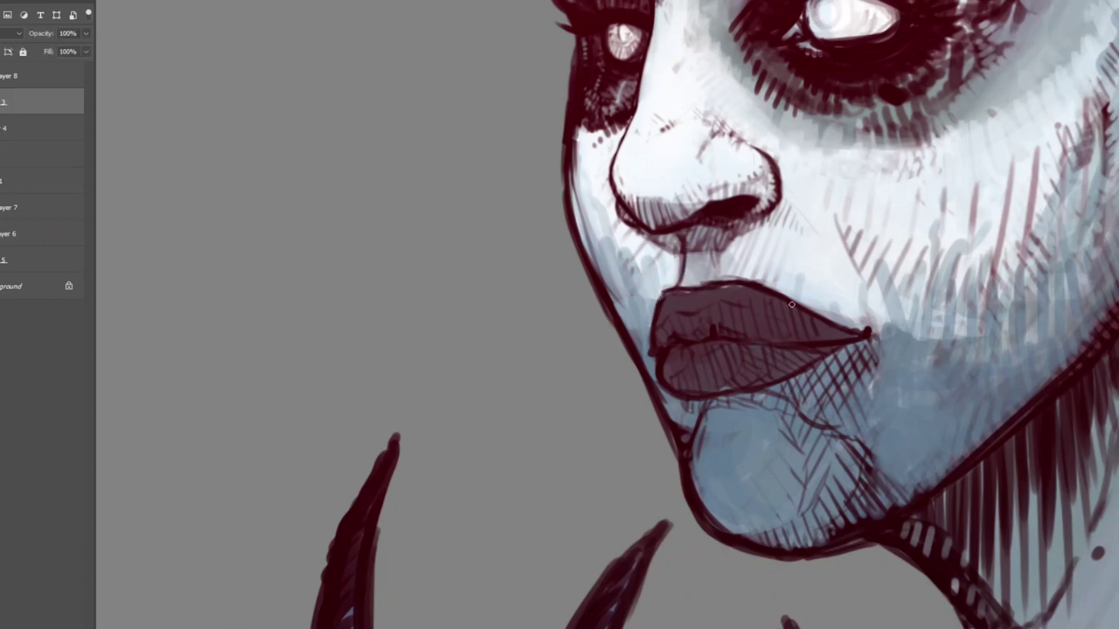
{"action": "left_click", "coordinate": [762, 278], "text": "ctrl"}
{"action": "left_click", "coordinate": [762, 278], "text": "ctrl"}
{"action": "left_click", "coordinate": [761, 272], "text": "ctrl"}
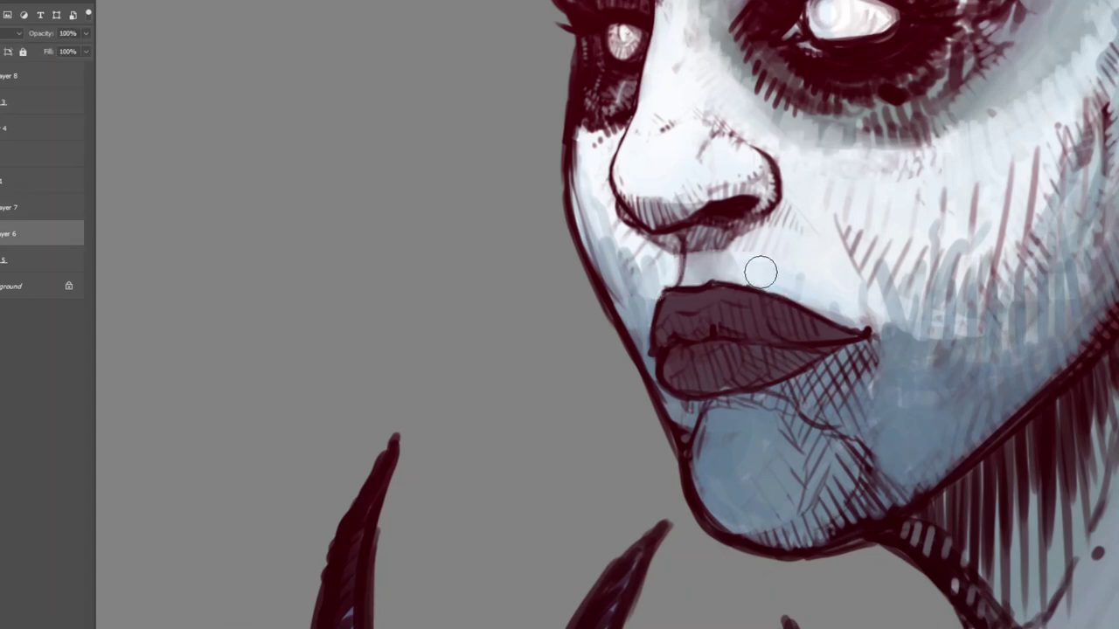
{"action": "mouse_move", "coordinate": [848, 387]}
{"action": "left_mouse_down"}
{"action": "mouse_move", "coordinate": [520, 505]}
{"action": "mouse_move", "coordinate": [787, 280]}
{"action": "left_mouse_up"}
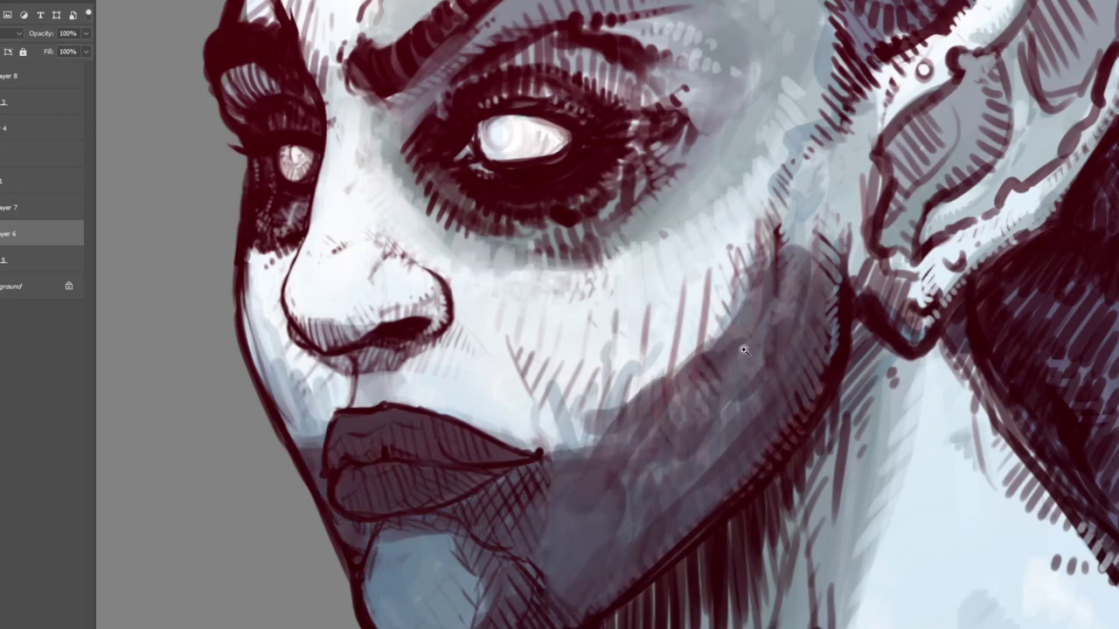
Bring blue into the lips and blend the upper edge of the jaw shadow into the cheek.
{"action": "scroll", "coordinate": [476, 263], "scroll_direction": "down", "scroll_amount": 1}
{"action": "left_click_drag", "start_coordinate": [399, 398], "coordinate": [430, 407]}
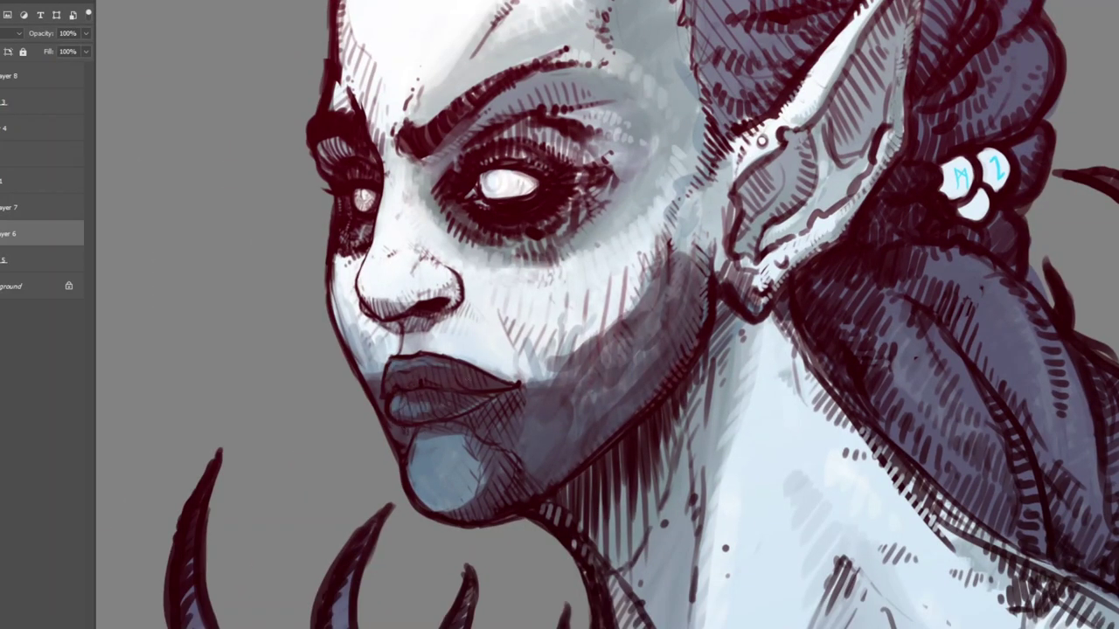
{"action": "left_click_drag", "start_coordinate": [575, 259], "coordinate": [560, 437]}
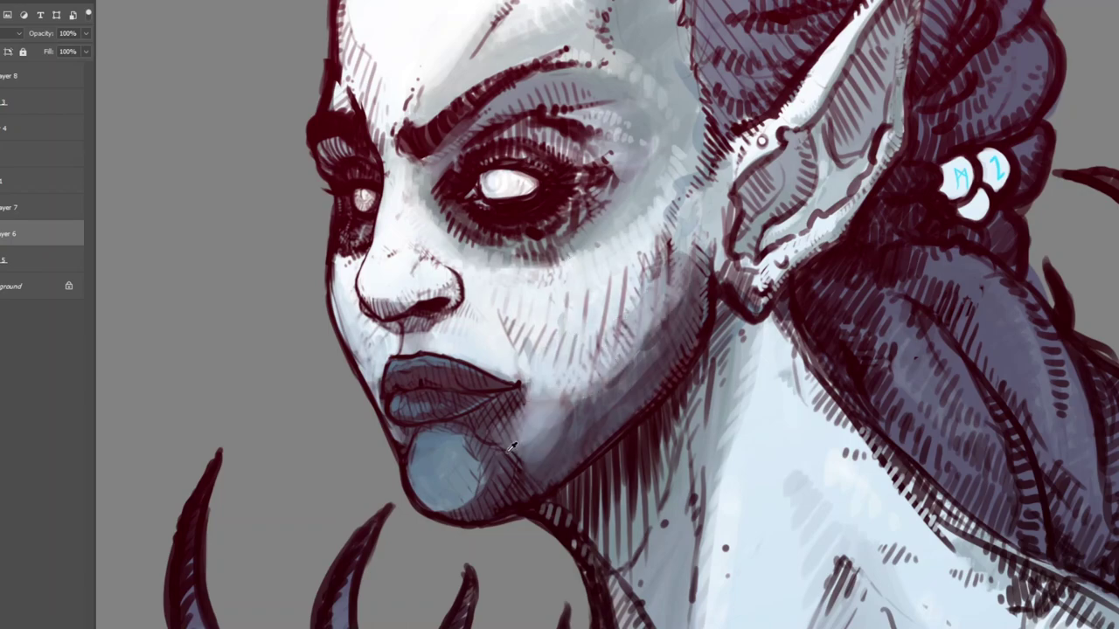
Enlarge the brush and add a broad blue-grey shadow down the neck below the jaw.
{"action": "key", "text": "]"}
{"action": "scroll", "coordinate": [560, 437], "scroll_direction": "down", "scroll_amount": 8}
{"action": "scroll", "coordinate": [587, 451], "scroll_direction": "up", "scroll_amount": 8}
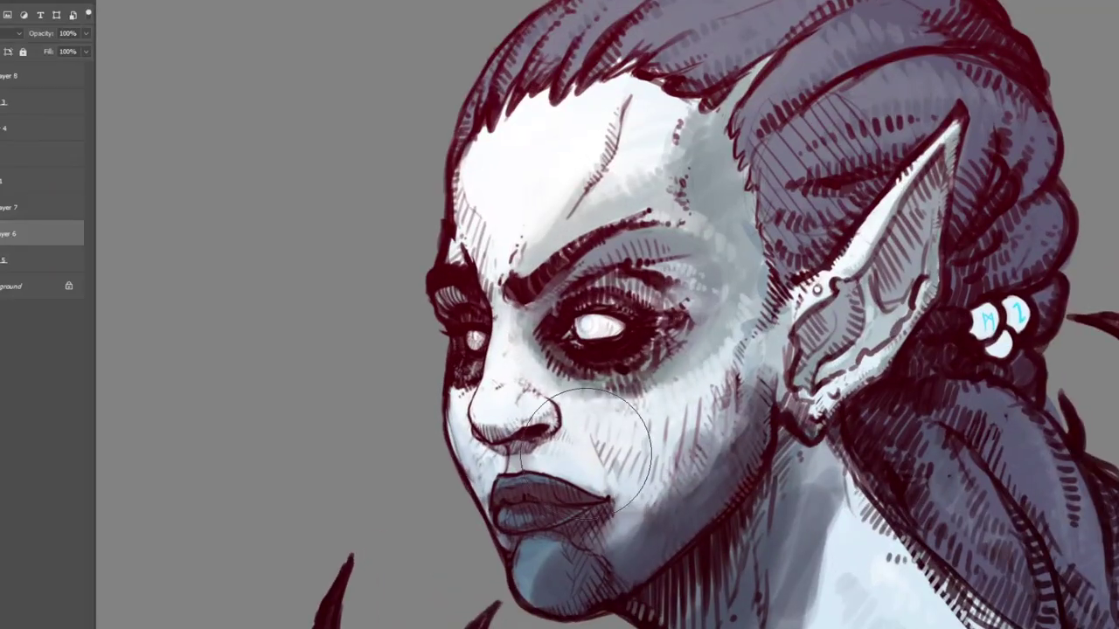
Reduce the brush size and refine the shadow between the lower cheek and the mouth corner.
{"action": "key", "text": "["}
{"action": "key", "text": "["}
{"action": "key", "text": "["}
{"action": "key", "text": "["}
{"action": "key", "text": "["}
{"action": "mouse_move", "coordinate": [670, 457]}
{"action": "left_mouse_down"}
{"action": "mouse_move", "coordinate": [552, 380]}
{"action": "mouse_move", "coordinate": [666, 353]}
{"action": "mouse_move", "coordinate": [562, 586]}
{"action": "mouse_move", "coordinate": [551, 568]}
{"action": "mouse_move", "coordinate": [664, 454]}
{"action": "mouse_move", "coordinate": [610, 536]}
{"action": "left_mouse_up"}
{"action": "key", "text": "ctrl+minus"}
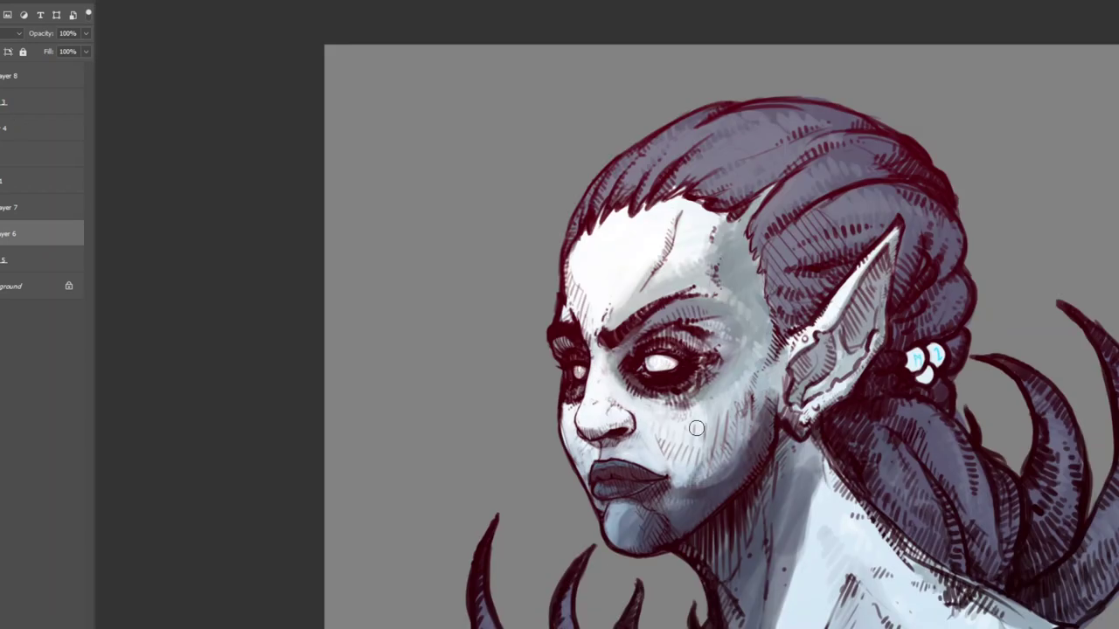
Deepen the blue-grey shading on the cheek and blend it along the chin and jaw.
{"action": "mouse_move", "coordinate": [696, 428]}
{"action": "left_mouse_down"}
{"action": "mouse_move", "coordinate": [746, 299]}
{"action": "mouse_move", "coordinate": [696, 490]}
{"action": "mouse_move", "coordinate": [699, 456]}
{"action": "mouse_move", "coordinate": [633, 550]}
{"action": "mouse_move", "coordinate": [593, 409]}
{"action": "left_mouse_up"}
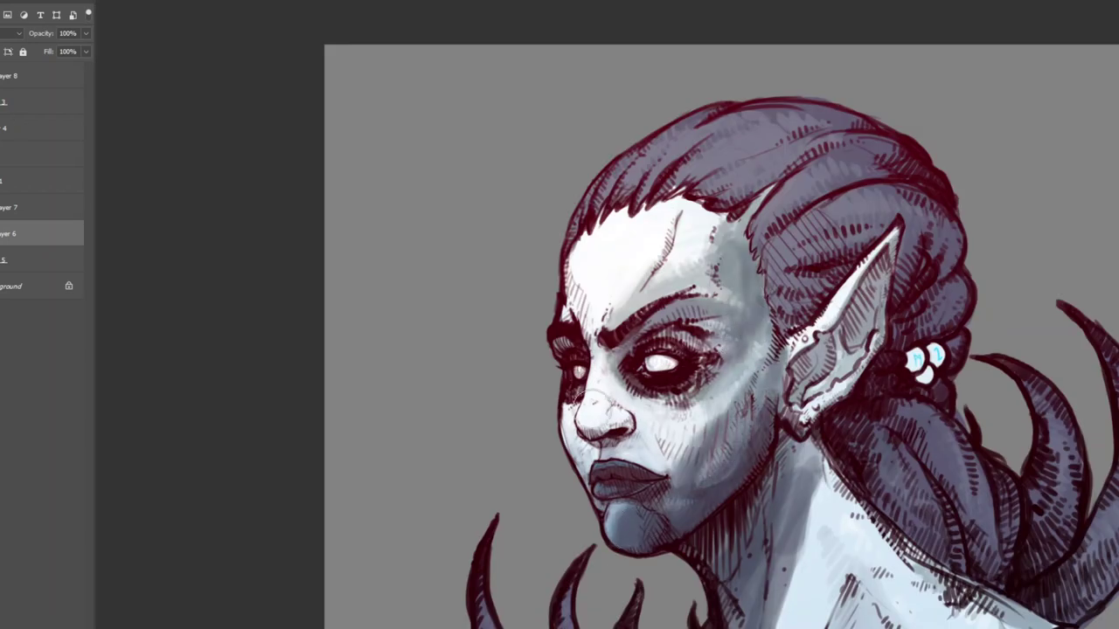
{"action": "left_click_drag", "start_coordinate": [598, 473], "coordinate": [633, 536]}
{"action": "mouse_move", "coordinate": [715, 488]}
{"action": "left_mouse_down"}
{"action": "mouse_move", "coordinate": [687, 459]}
{"action": "mouse_move", "coordinate": [669, 509]}
{"action": "mouse_move", "coordinate": [680, 472]}
{"action": "mouse_move", "coordinate": [766, 434]}
{"action": "mouse_move", "coordinate": [809, 400]}
{"action": "mouse_move", "coordinate": [690, 563]}
{"action": "left_mouse_up"}
{"action": "key", "text": "ctrl+minus"}
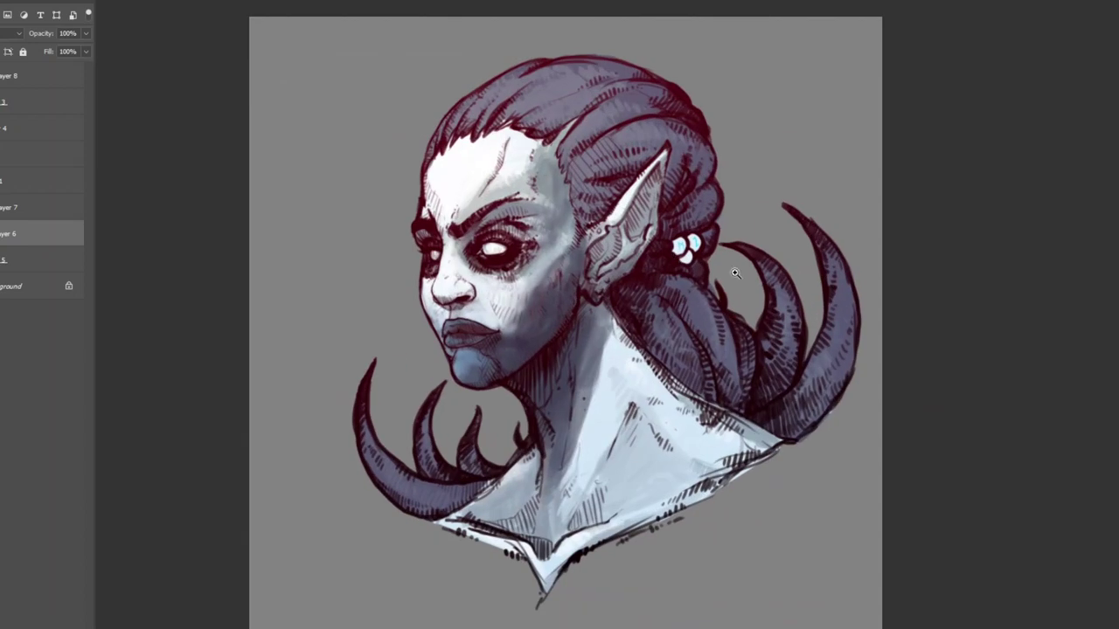
On layer 3, whiten the near eye and add fine light detail strokes around its rim and corner.
{"action": "left_click", "coordinate": [556, 179], "text": "ctrl"}
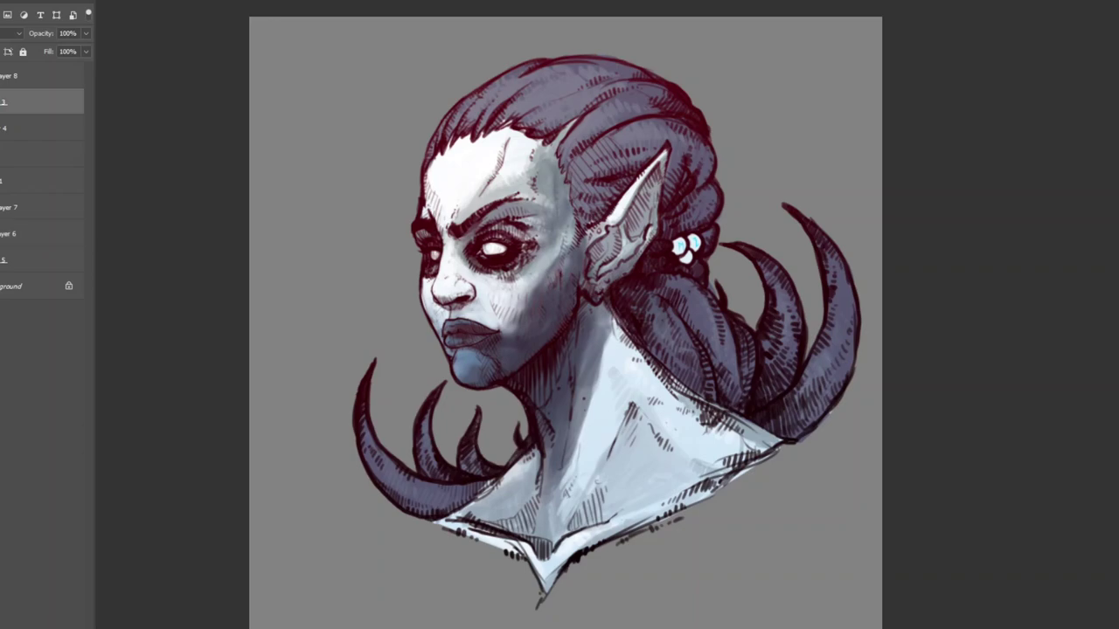
{"action": "left_click", "coordinate": [503, 307], "text": "ctrl"}
{"action": "scroll", "coordinate": [428, 245], "scroll_direction": "down", "scroll_amount": 2}
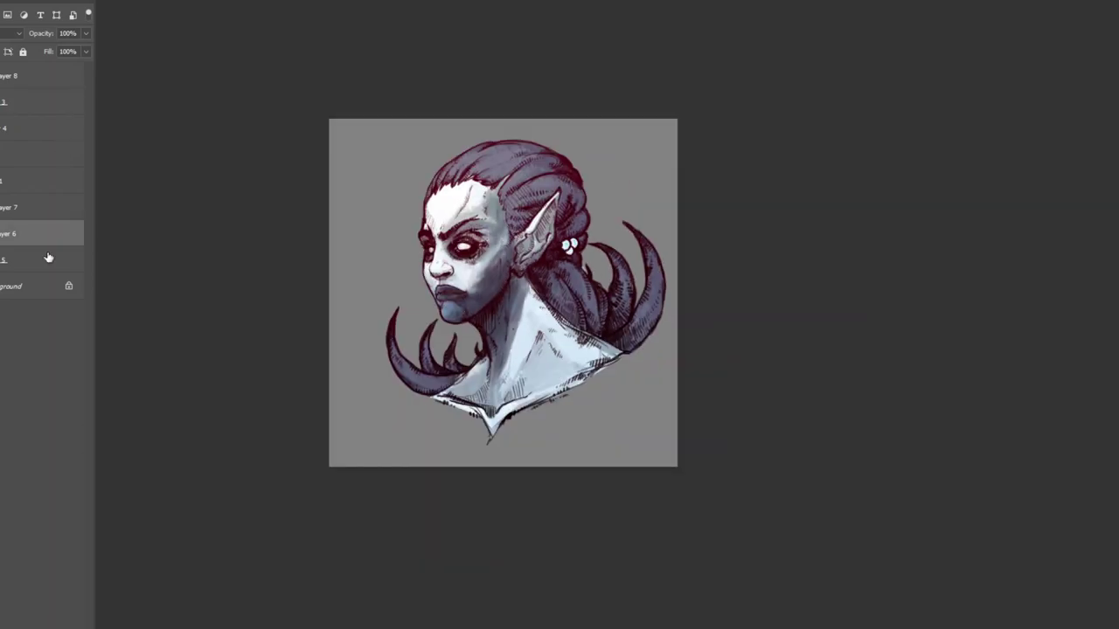
{"action": "scroll", "coordinate": [568, 245], "scroll_direction": "up", "scroll_amount": 5}
{"action": "scroll", "coordinate": [617, 395], "scroll_direction": "down", "scroll_amount": 4}
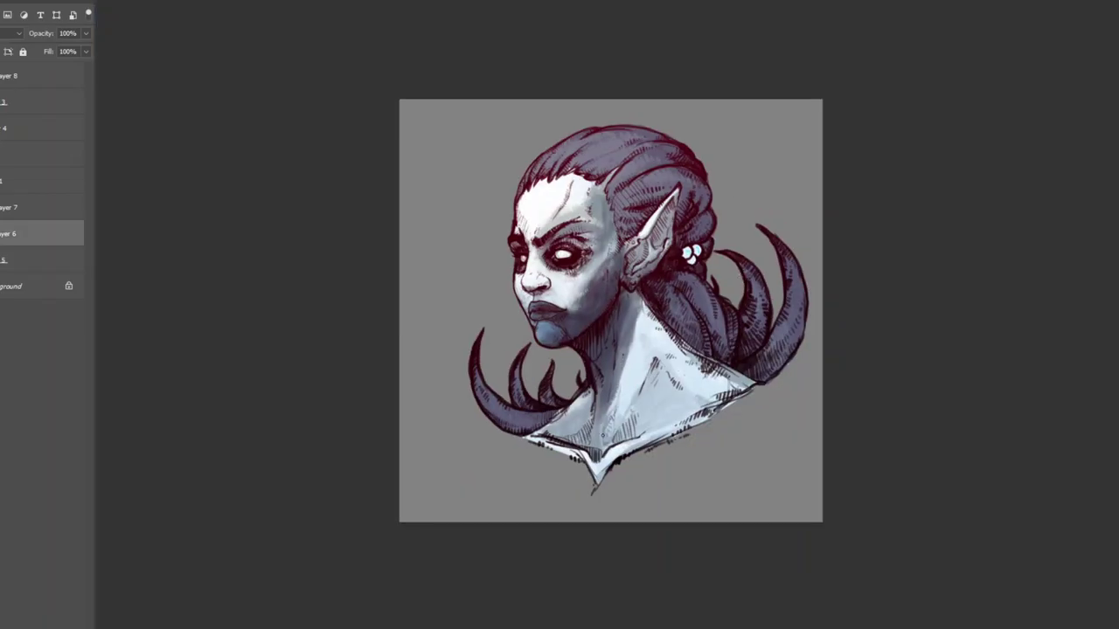
{"action": "scroll", "coordinate": [575, 309], "scroll_direction": "up", "scroll_amount": 5}
{"action": "left_click", "coordinate": [585, 274], "text": "ctrl"}
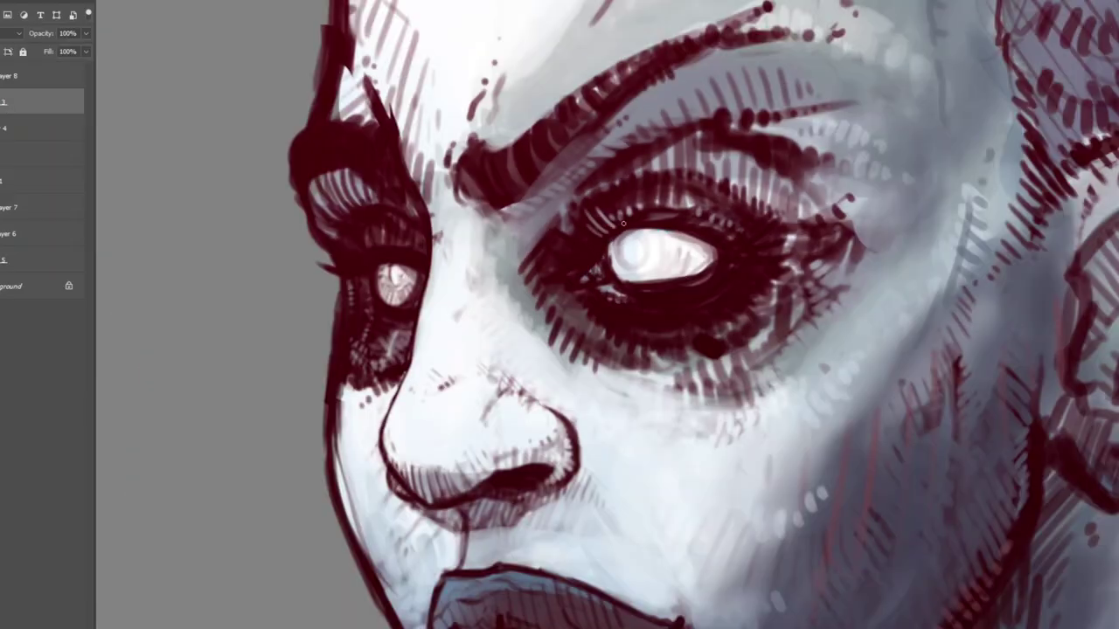
{"action": "left_click_drag", "start_coordinate": [652, 286], "coordinate": [679, 258]}
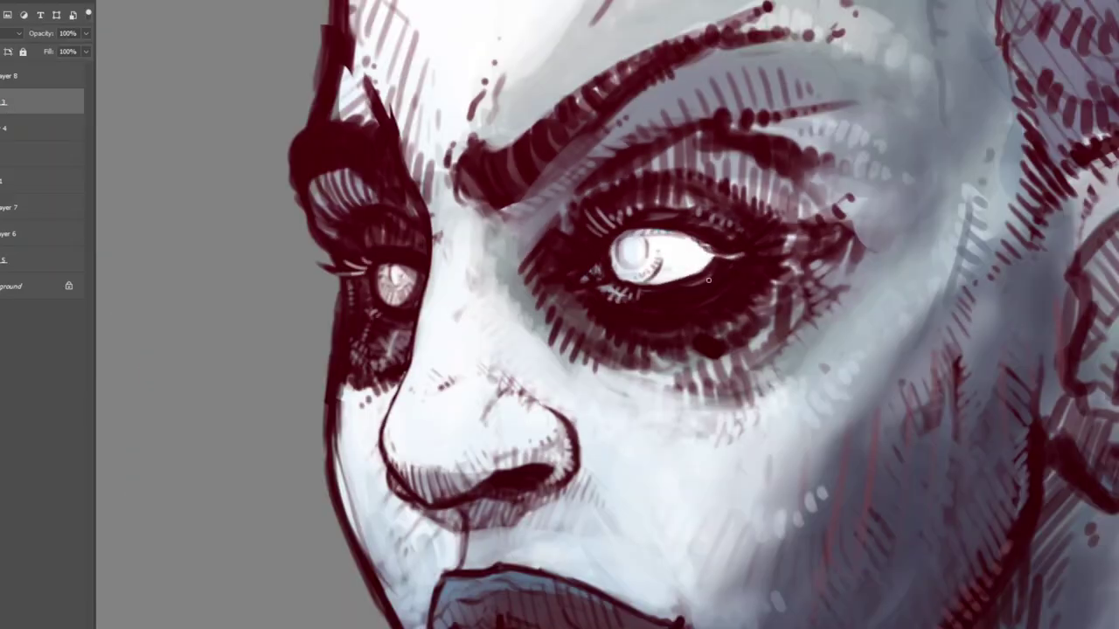
Add fine detail strokes beneath the lower lip and along the top of the chin.
{"action": "scroll", "coordinate": [872, 425], "scroll_direction": "down", "scroll_amount": 3}
{"action": "scroll", "coordinate": [872, 425], "scroll_direction": "left", "scroll_amount": 2}
{"action": "mouse_move", "coordinate": [586, 546]}
{"action": "left_mouse_down"}
{"action": "mouse_move", "coordinate": [695, 529]}
{"action": "mouse_move", "coordinate": [752, 568]}
{"action": "left_mouse_up"}
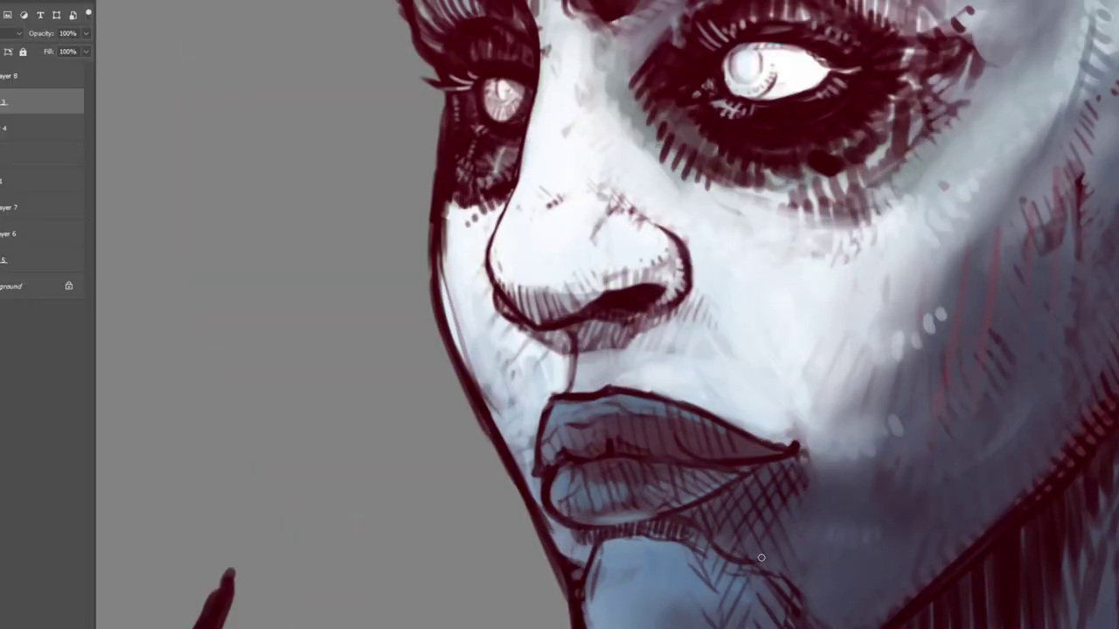
Merge the portrait layers, duplicate the result, and place a mirrored, slightly rotated copy in front of the original.
{"action": "scroll", "coordinate": [761, 558], "scroll_direction": "down", "scroll_amount": 6}
{"action": "key", "text": "ctrl+alt+a"}
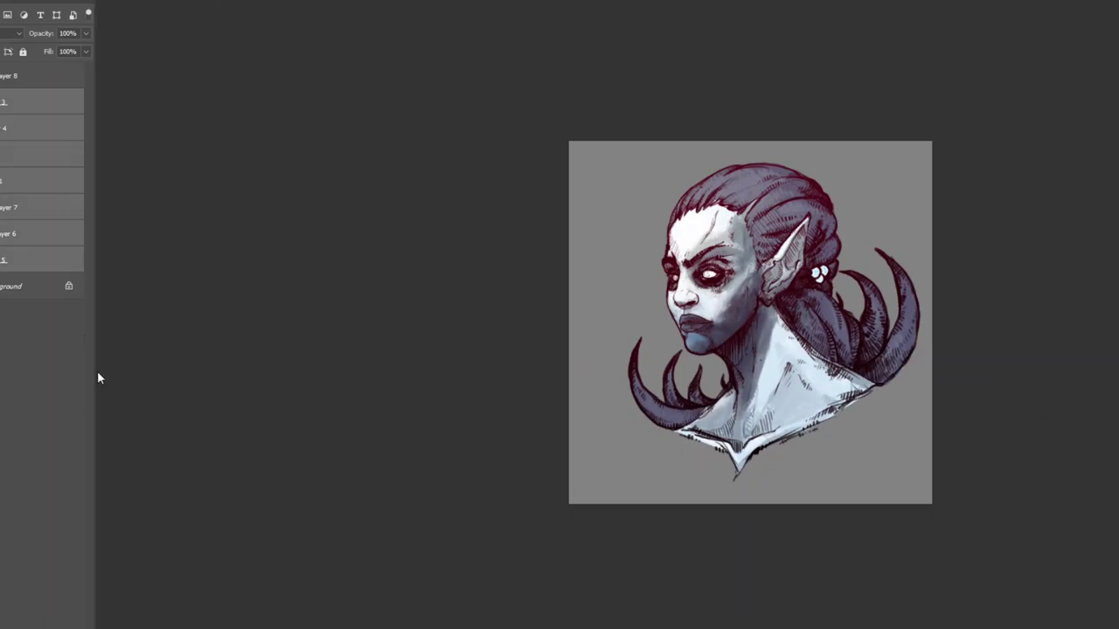
{"action": "key", "text": "ctrl+e"}
{"action": "key", "text": "ctrl+t"}
{"action": "key", "text": "ctrl+j"}
{"action": "left_click_drag", "start_coordinate": [449, 292], "coordinate": [564, 409]}
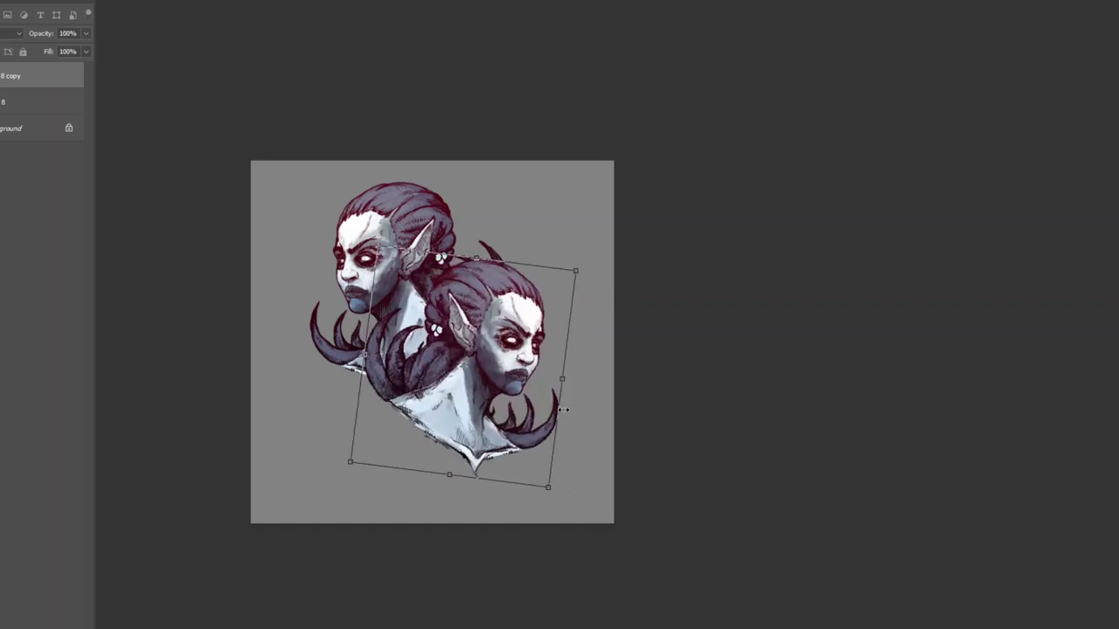
{"action": "key", "text": "Return"}
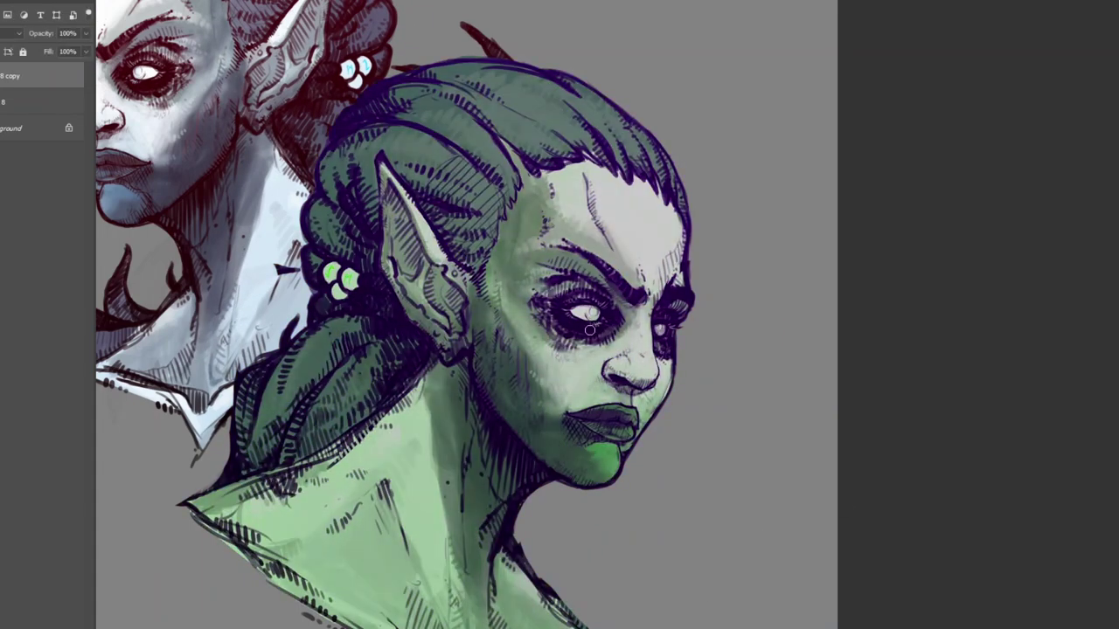
Try recolouring the mirrored copy and repainting it with a rounded ear, lighter eye makeup, and orange hair on a new layer.
{"action": "mouse_move", "coordinate": [590, 329]}
{"action": "left_mouse_down"}
{"action": "mouse_move", "coordinate": [547, 319]}
{"action": "mouse_move", "coordinate": [428, 236]}
{"action": "mouse_move", "coordinate": [425, 250]}
{"action": "left_mouse_up"}
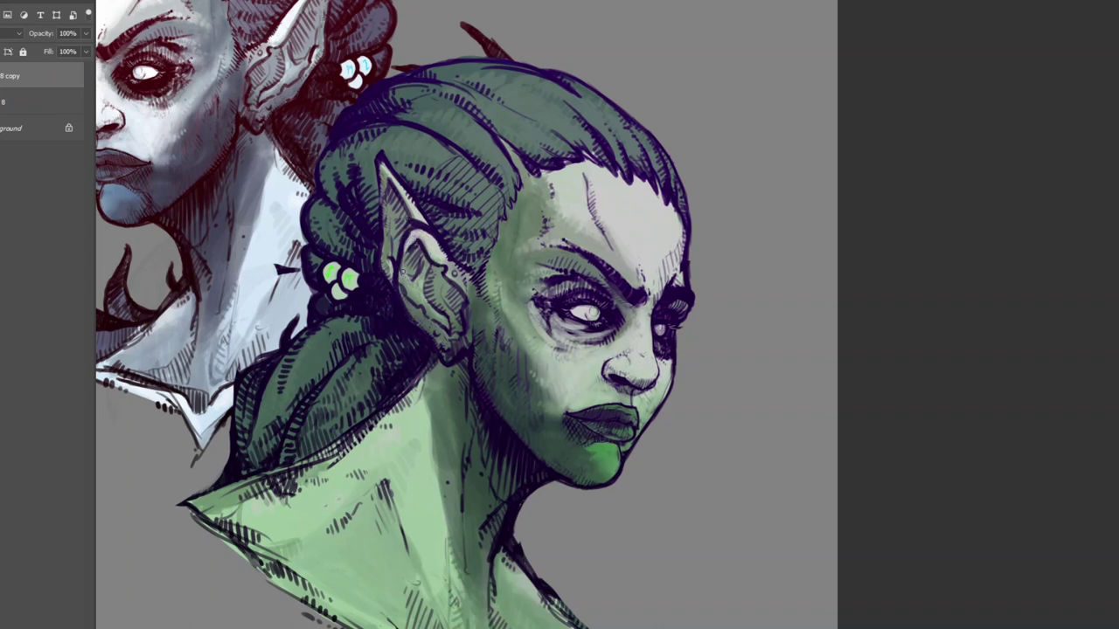
{"action": "mouse_move", "coordinate": [419, 312]}
{"action": "left_mouse_down"}
{"action": "mouse_move", "coordinate": [431, 264]}
{"action": "mouse_move", "coordinate": [446, 325]}
{"action": "left_mouse_up"}
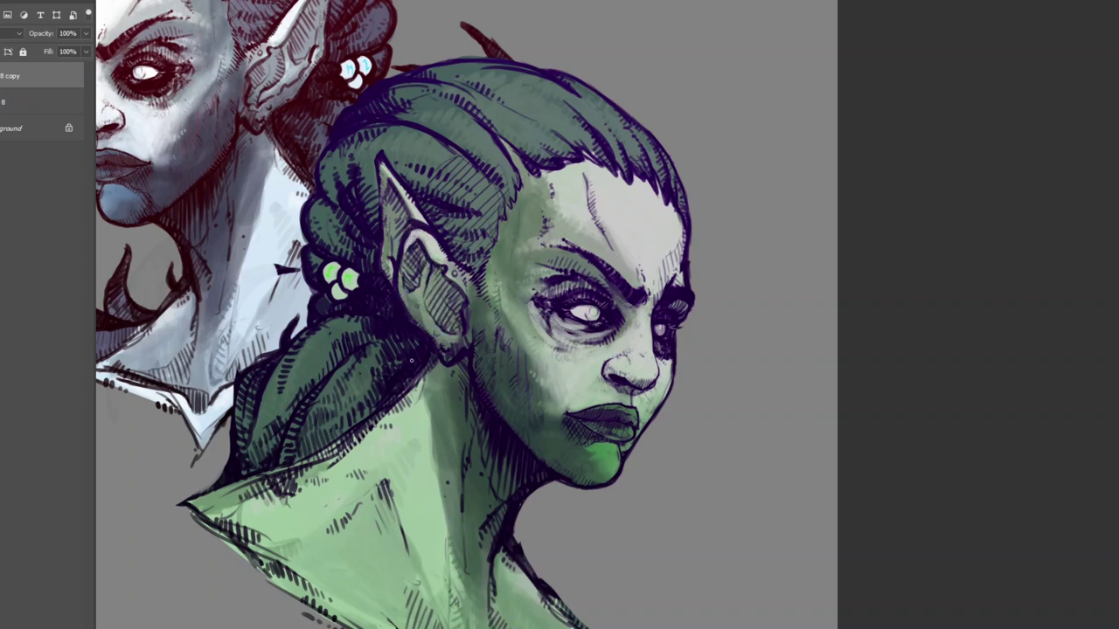
{"action": "left_click_drag", "start_coordinate": [288, 416], "coordinate": [368, 559]}
{"action": "left_click_drag", "start_coordinate": [332, 485], "coordinate": [345, 535]}
{"action": "left_click_drag", "start_coordinate": [293, 368], "coordinate": [358, 455]}
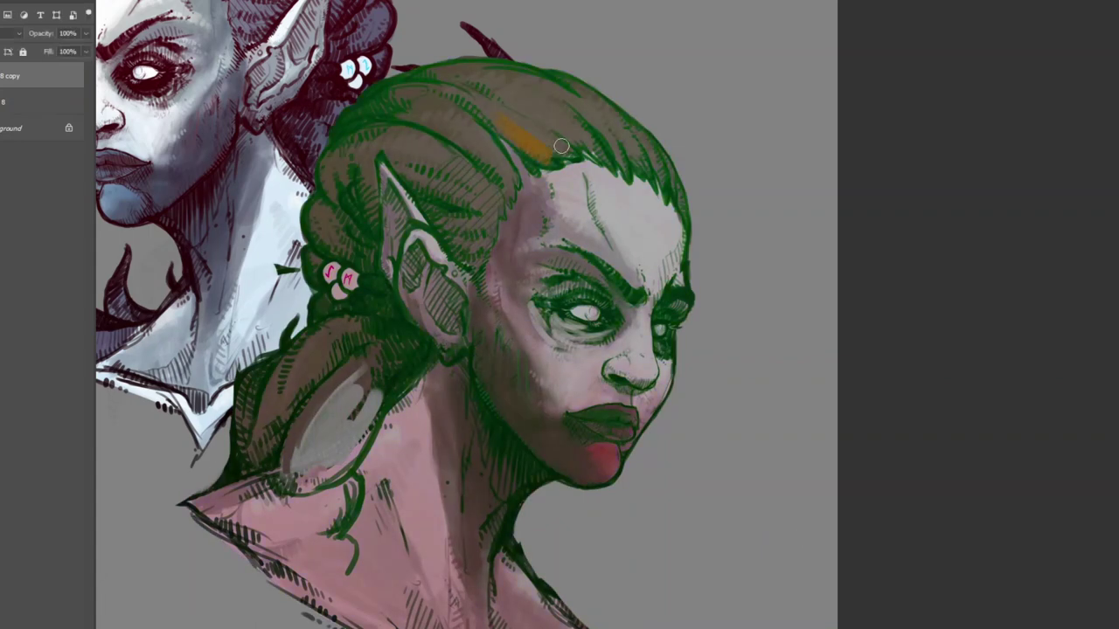
{"action": "key", "text": "ctrl+shift+alt+n"}
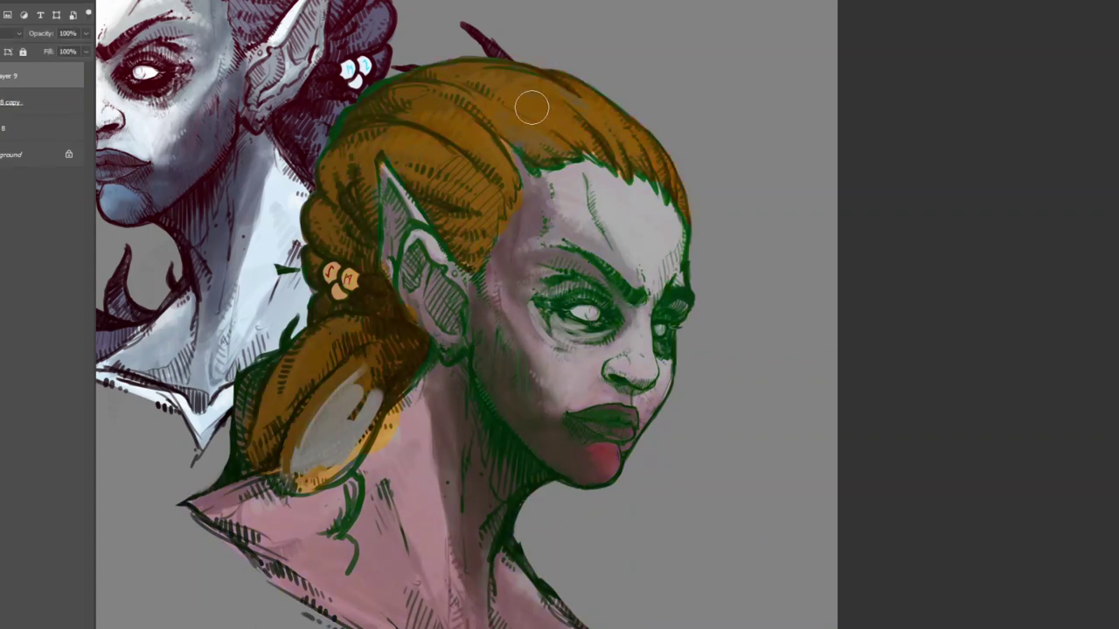
{"action": "key", "text": "ctrl+0"}
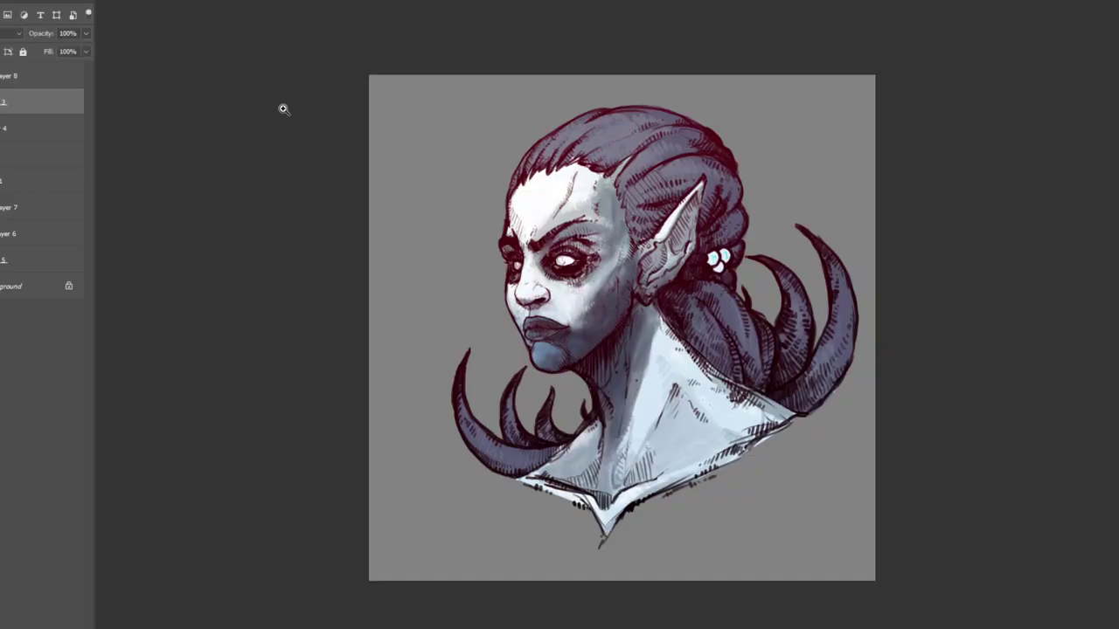
Scale down and reposition the layered portrait, and place a mirrored, tilted duplicate overlapping it in front.
{"action": "key", "text": "ctrl+j"}
{"action": "key", "text": "ctrl+t"}
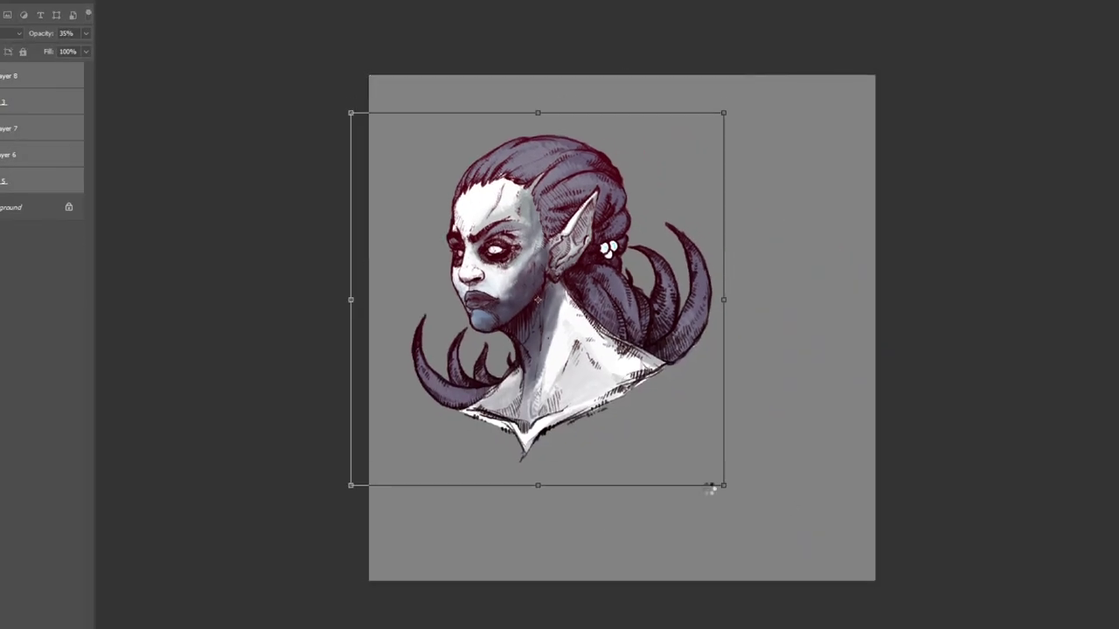
{"action": "left_click_drag", "start_coordinate": [713, 489], "coordinate": [792, 561]}
{"action": "key", "text": "Return"}
{"action": "scroll", "coordinate": [793, 561], "scroll_direction": "down", "scroll_amount": 3}
{"action": "key", "text": "ctrl+plus"}
Strip the mirrored copy to black and white and redraw its pointed ear as a short ear with hatched inner shapes.
{"action": "left_click", "coordinate": [806, 207]}
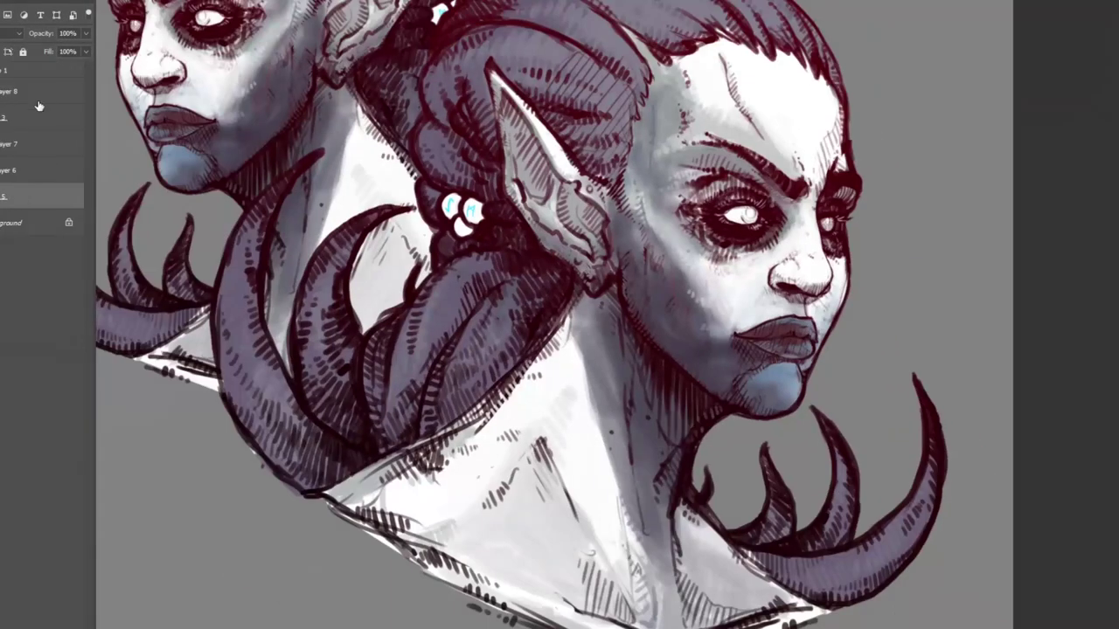
{"action": "left_click", "coordinate": [539, 207]}
{"action": "left_click_drag", "start_coordinate": [520, 148], "coordinate": [598, 192]}
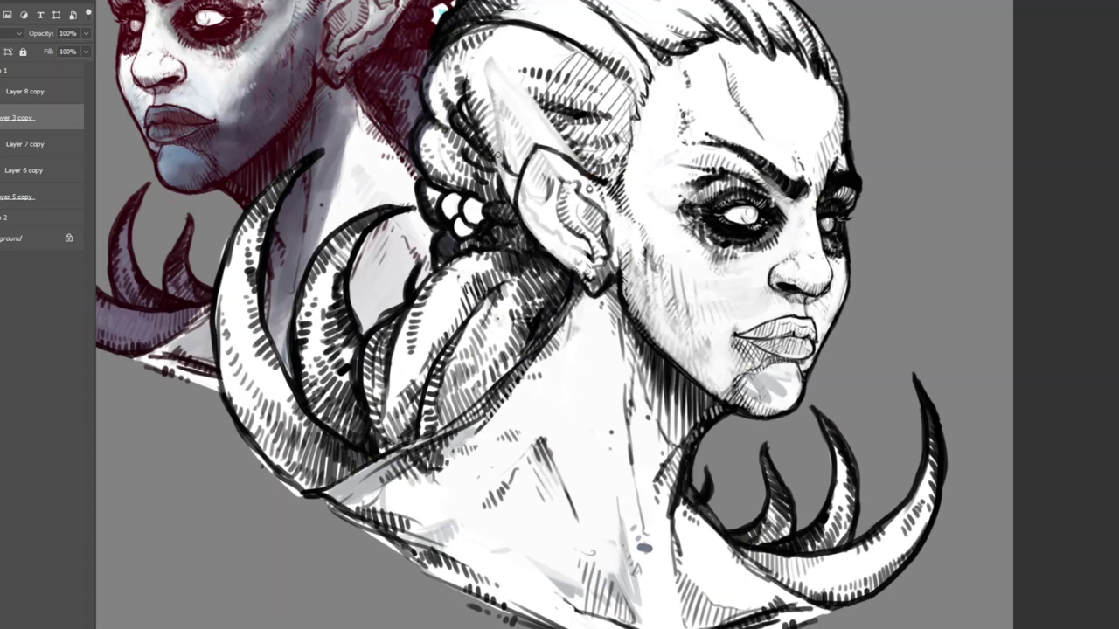
{"action": "left_click_drag", "start_coordinate": [490, 158], "coordinate": [604, 219]}
{"action": "mouse_move", "coordinate": [529, 170]}
{"action": "left_mouse_down"}
{"action": "mouse_move", "coordinate": [599, 253]}
{"action": "mouse_move", "coordinate": [577, 276]}
{"action": "left_mouse_up"}
Paint over the mirrored face's dark eye makeup and brows, and ink clean outlines for both eyes.
{"action": "left_click_drag", "start_coordinate": [682, 201], "coordinate": [786, 227]}
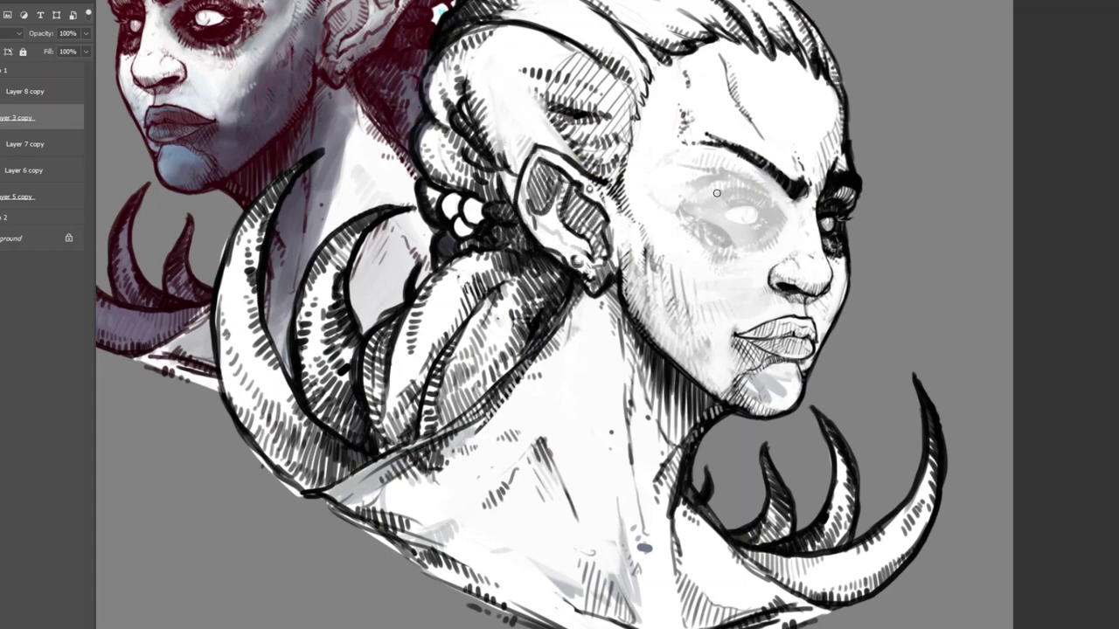
{"action": "mouse_move", "coordinate": [722, 214]}
{"action": "left_mouse_down"}
{"action": "mouse_move", "coordinate": [771, 217]}
{"action": "mouse_move", "coordinate": [834, 254]}
{"action": "left_mouse_up"}
{"action": "left_click_drag", "start_coordinate": [808, 179], "coordinate": [744, 182]}
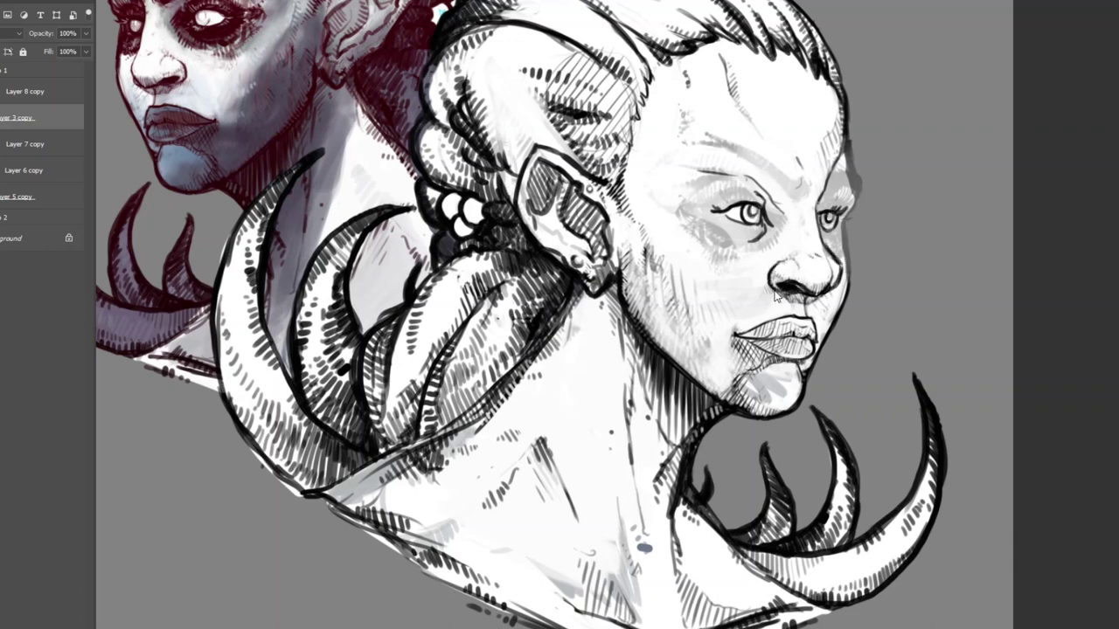
Clear the hatching around the mirrored face's mouth and redraw the lips and chin with clean ink lines.
{"action": "mouse_move", "coordinate": [775, 297]}
{"action": "left_mouse_down"}
{"action": "mouse_move", "coordinate": [809, 354]}
{"action": "mouse_move", "coordinate": [743, 411]}
{"action": "left_mouse_up"}
{"action": "left_click_drag", "start_coordinate": [691, 315], "coordinate": [787, 403]}
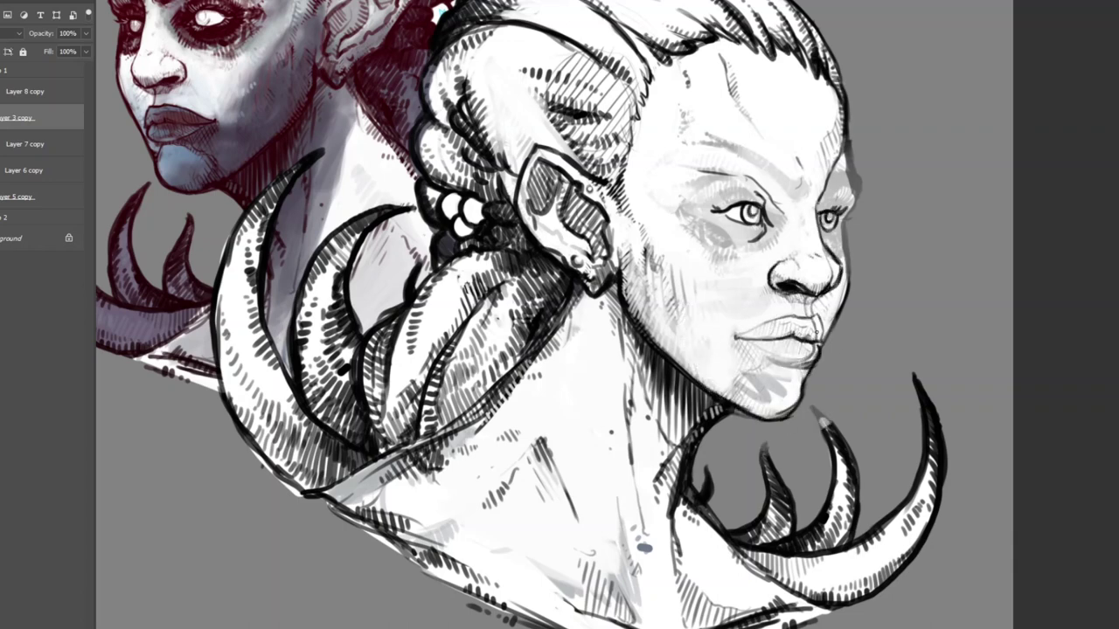
{"action": "mouse_move", "coordinate": [817, 331]}
{"action": "left_mouse_down"}
{"action": "mouse_move", "coordinate": [791, 336]}
{"action": "mouse_move", "coordinate": [785, 359]}
{"action": "left_mouse_up"}
{"action": "left_click_drag", "start_coordinate": [813, 358], "coordinate": [791, 417]}
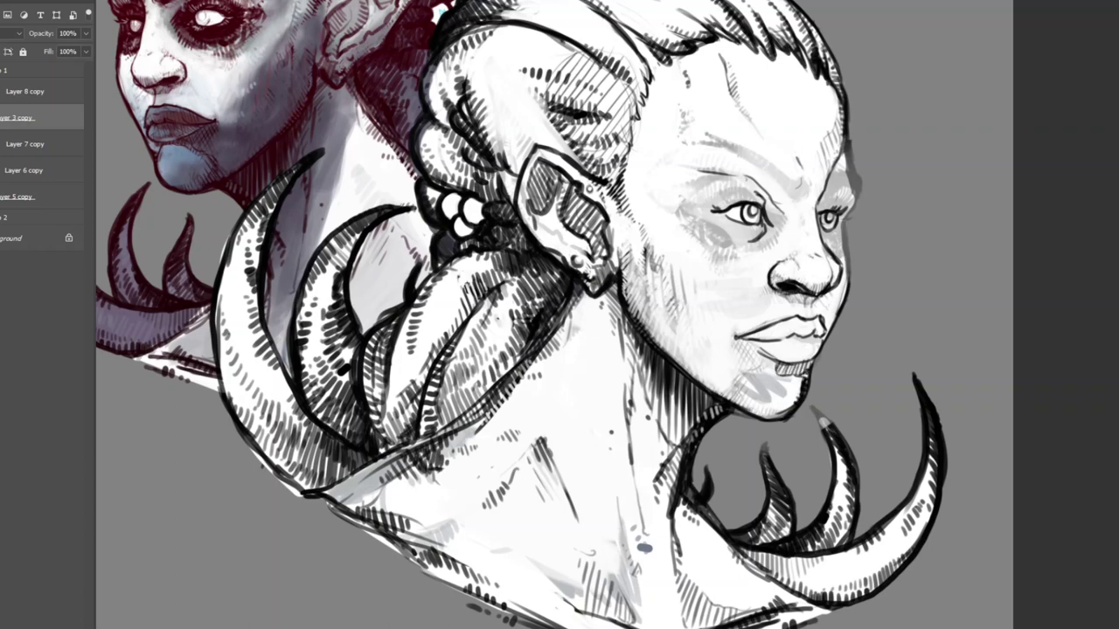
Redraw the mirrored face's far brow contour, darken the near eye's iris and lashes, and ink an arched, hatched eyebrow.
{"action": "mouse_move", "coordinate": [848, 109]}
{"action": "left_mouse_down"}
{"action": "mouse_move", "coordinate": [862, 215]}
{"action": "mouse_move", "coordinate": [845, 301]}
{"action": "left_mouse_up"}
{"action": "left_click_drag", "start_coordinate": [699, 214], "coordinate": [763, 208]}
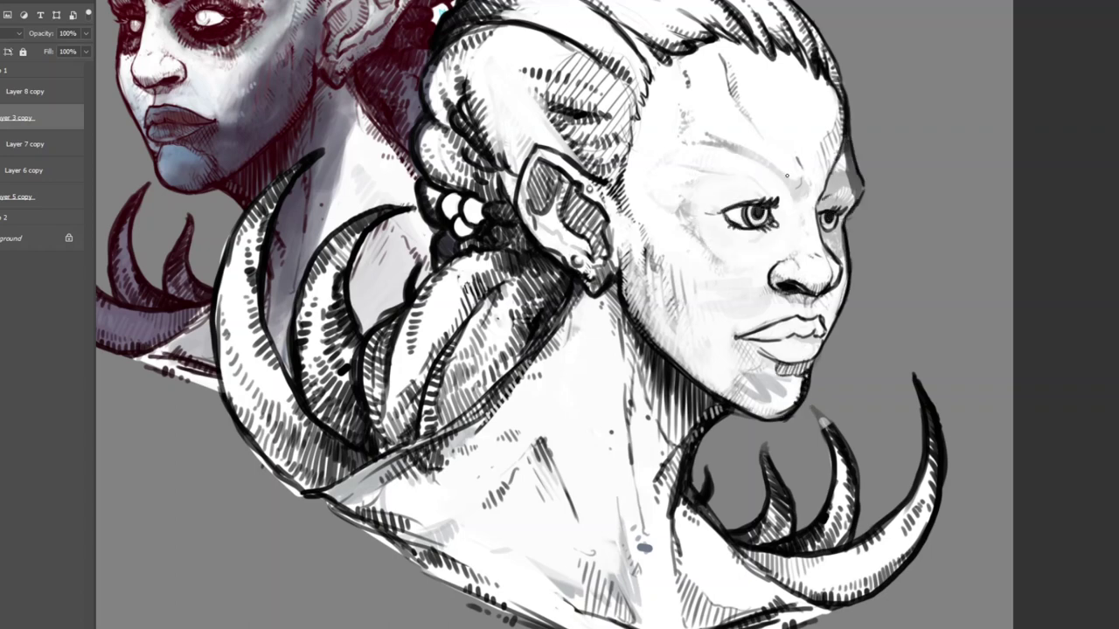
{"action": "left_click_drag", "start_coordinate": [688, 165], "coordinate": [802, 187]}
{"action": "left_click_drag", "start_coordinate": [725, 166], "coordinate": [795, 186]}
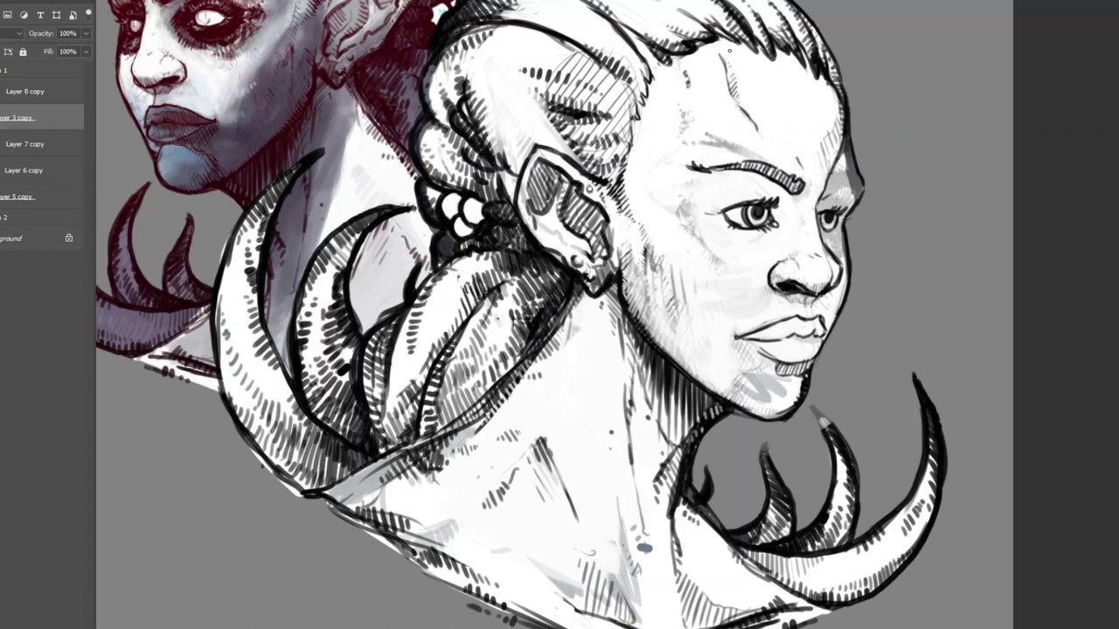
Clean the cheek hatching and redraw the jawline of the mirrored face, adding small marks under the near eye.
{"action": "left_click_drag", "start_coordinate": [664, 253], "coordinate": [690, 384]}
{"action": "mouse_move", "coordinate": [612, 280]}
{"action": "left_mouse_down"}
{"action": "mouse_move", "coordinate": [598, 298]}
{"action": "mouse_move", "coordinate": [692, 383]}
{"action": "left_mouse_up"}
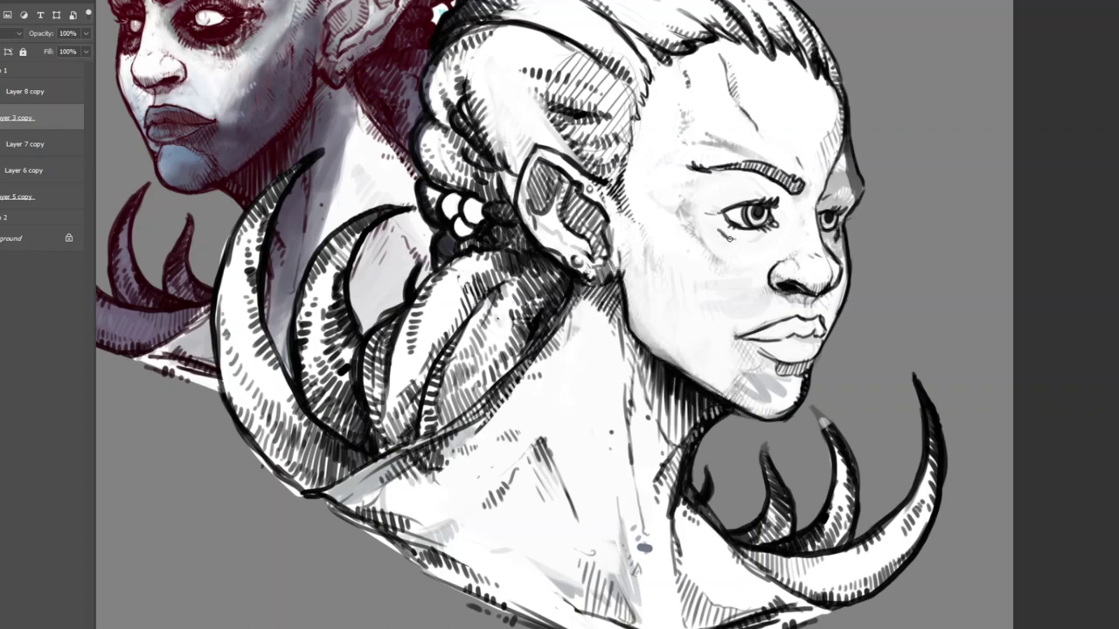
{"action": "left_click_drag", "start_coordinate": [728, 234], "coordinate": [741, 204]}
{"action": "left_click_drag", "start_coordinate": [865, 121], "coordinate": [885, 150]}
Paint over the large horns behind the mirrored figure's shoulder and ink a bumpy, hatched braid shape in their place.
{"action": "mouse_move", "coordinate": [315, 262]}
{"action": "left_mouse_down"}
{"action": "mouse_move", "coordinate": [387, 457]}
{"action": "mouse_move", "coordinate": [391, 504]}
{"action": "left_mouse_up"}
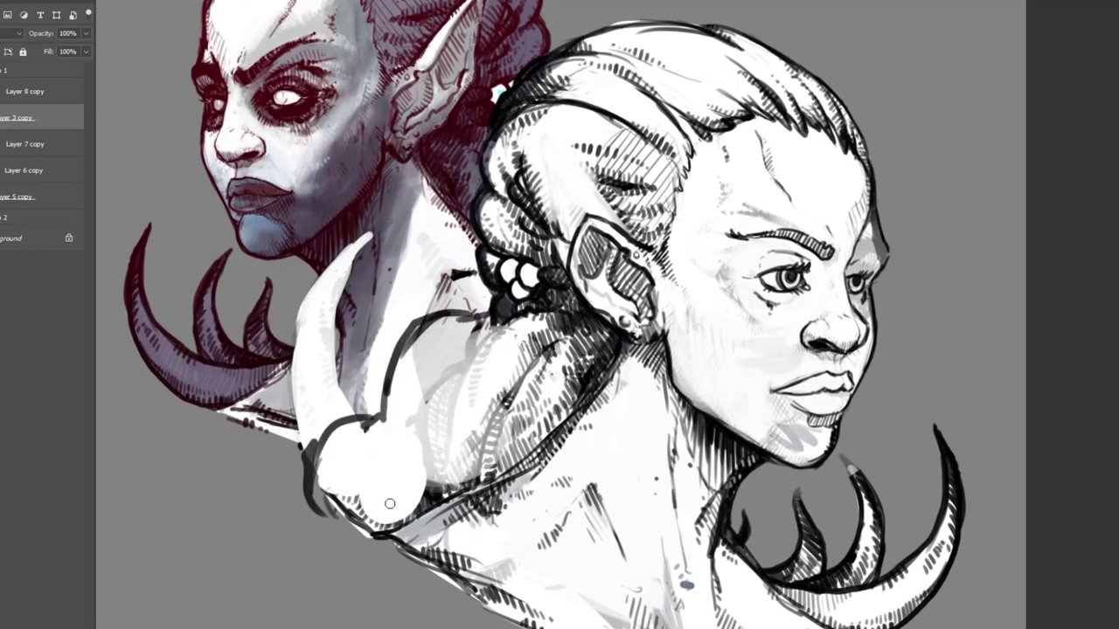
{"action": "mouse_move", "coordinate": [437, 332]}
{"action": "left_mouse_down"}
{"action": "mouse_move", "coordinate": [551, 376]}
{"action": "mouse_move", "coordinate": [366, 426]}
{"action": "left_mouse_up"}
{"action": "left_click_drag", "start_coordinate": [542, 187], "coordinate": [615, 175]}
{"action": "left_click_drag", "start_coordinate": [547, 222], "coordinate": [635, 205]}
{"action": "left_click_drag", "start_coordinate": [552, 236], "coordinate": [572, 265]}
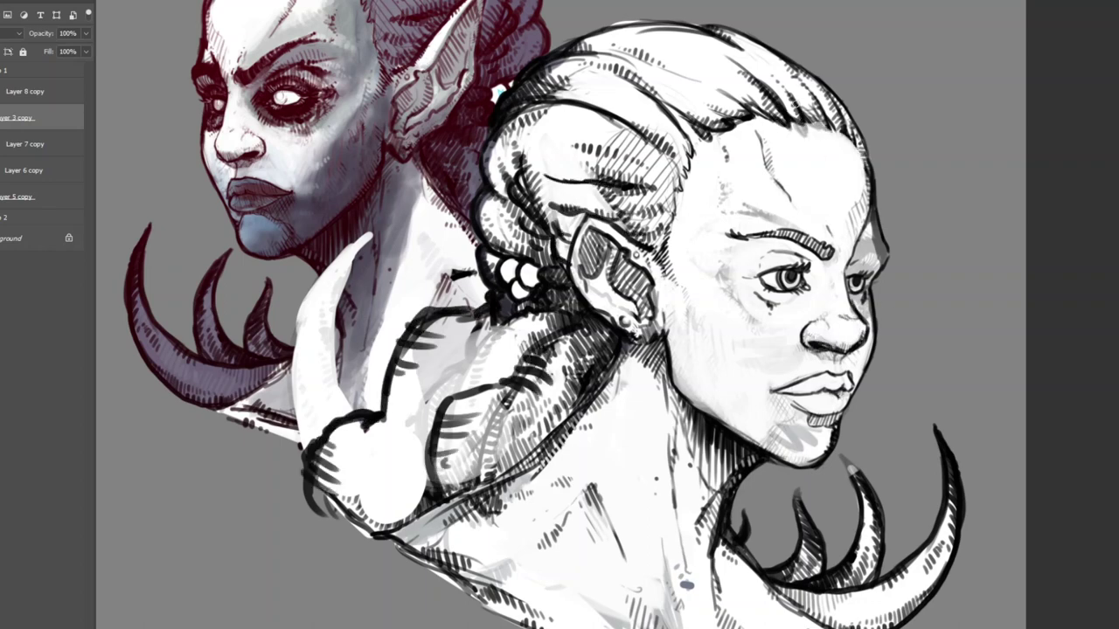
Thicken the dark hair strands above the mirrored figure's forehead and ink the far brow.
{"action": "left_click_drag", "start_coordinate": [782, 76], "coordinate": [857, 140]}
{"action": "left_click_drag", "start_coordinate": [882, 198], "coordinate": [884, 275]}
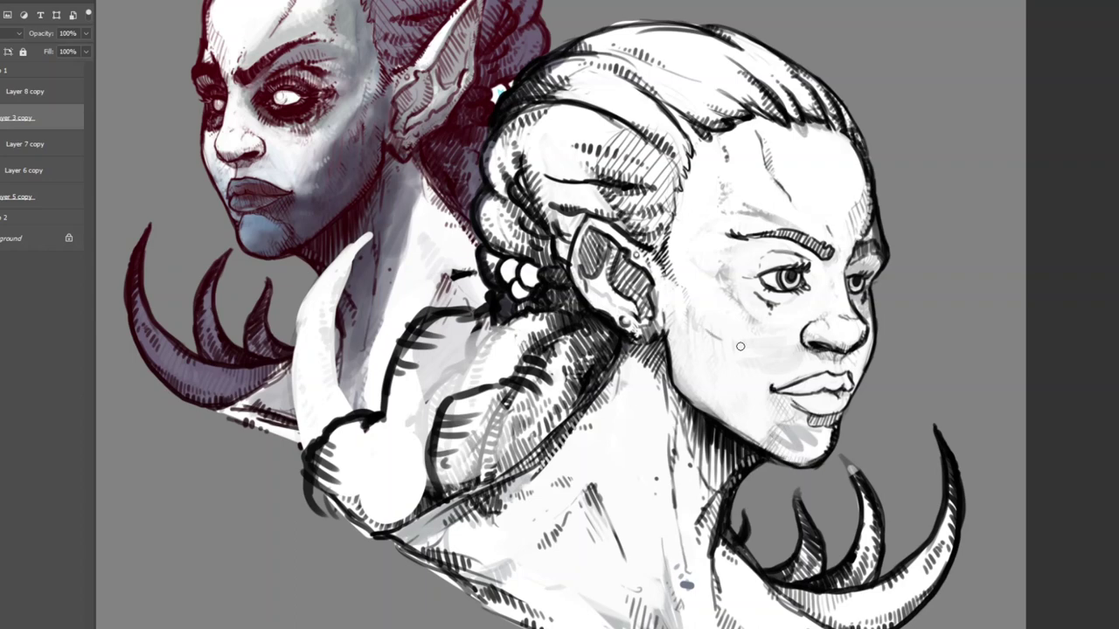
Replace the small horns beside the mirrored figure's neck with a bumpy braid outline and remove the leftover horn over the first portrait.
{"action": "key", "text": "ctrl+minus"}
{"action": "left_click_drag", "start_coordinate": [787, 560], "coordinate": [874, 446]}
{"action": "left_click_drag", "start_coordinate": [874, 560], "coordinate": [948, 437]}
{"action": "left_click_drag", "start_coordinate": [770, 463], "coordinate": [786, 563]}
{"action": "left_click_drag", "start_coordinate": [813, 446], "coordinate": [853, 564]}
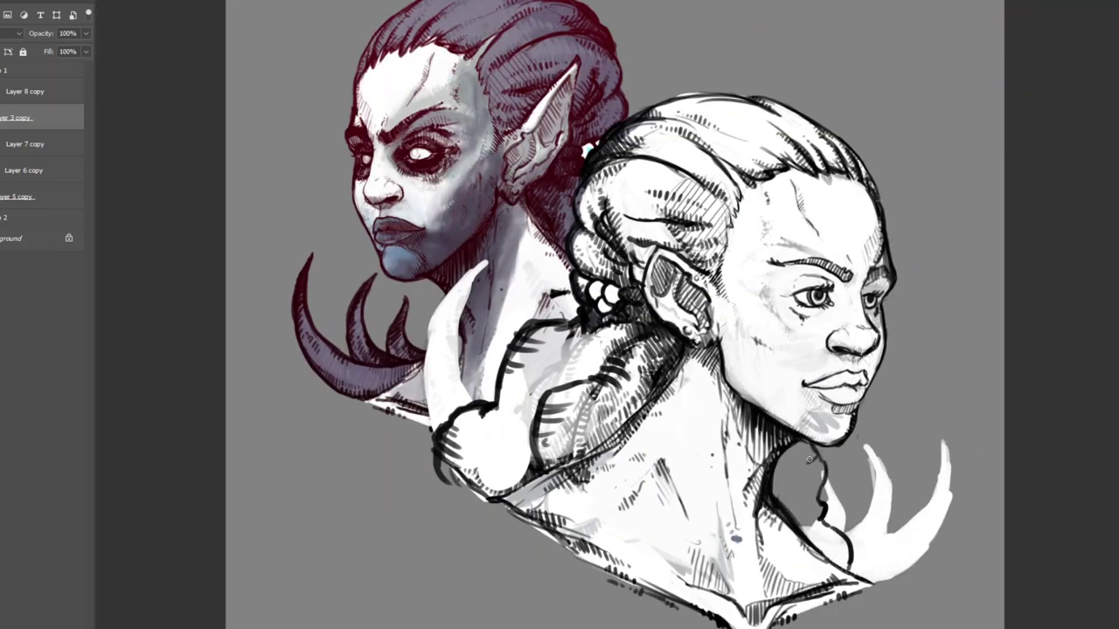
{"action": "left_click_drag", "start_coordinate": [472, 263], "coordinate": [433, 384]}
{"action": "left_click_drag", "start_coordinate": [464, 350], "coordinate": [428, 429]}
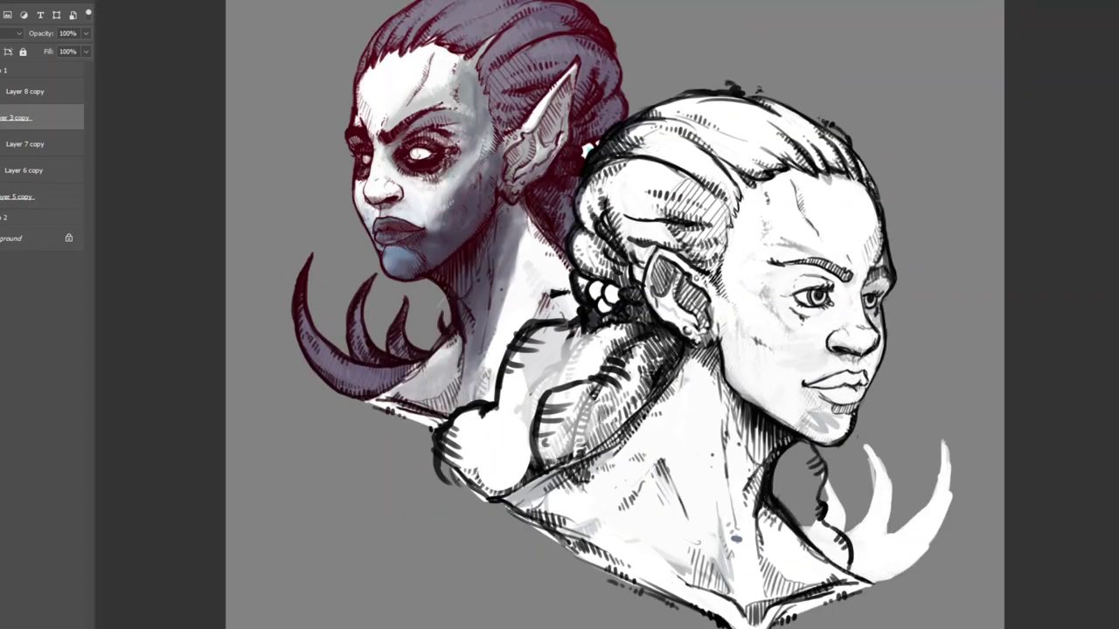
Try further strokes on the mirrored figure's braid and along its shoulder line.
{"action": "left_click_drag", "start_coordinate": [525, 332], "coordinate": [555, 384]}
{"action": "left_click_drag", "start_coordinate": [534, 324], "coordinate": [577, 393]}
{"action": "left_click_drag", "start_coordinate": [511, 503], "coordinate": [612, 451]}
{"action": "key", "text": "ctrl+z"}
{"action": "key", "text": "ctrl+z"}
{"action": "key", "text": "ctrl+z"}
{"action": "key", "text": "ctrl+z"}
{"action": "key", "text": "ctrl+z"}
{"action": "key", "text": "ctrl+z"}
{"action": "key", "text": "ctrl+z"}
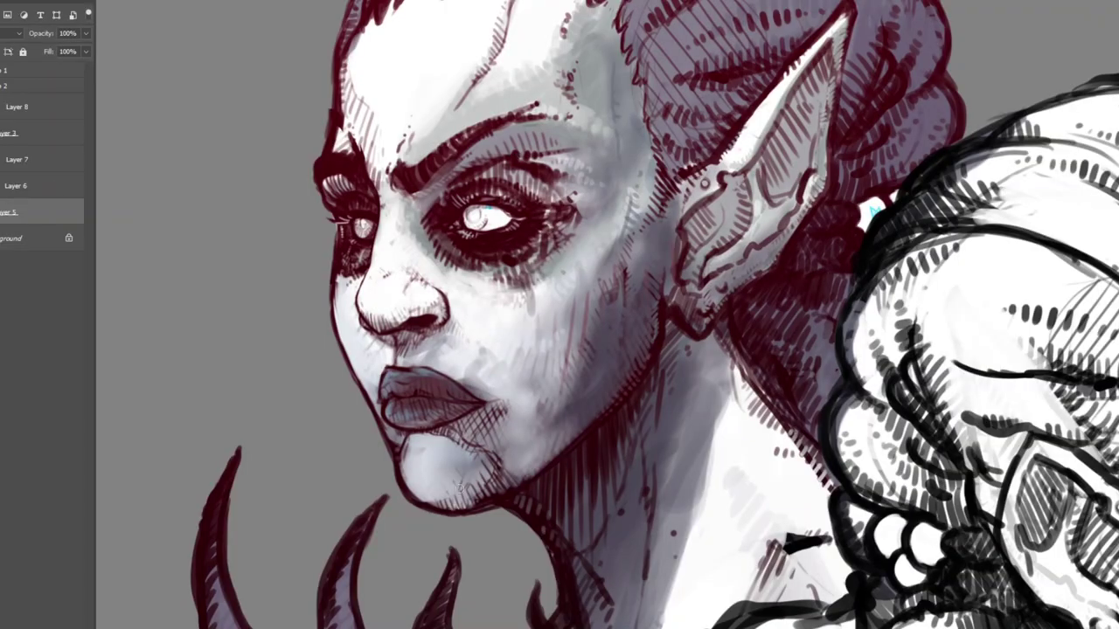
On layer 6, tint the first portrait's face and neck with pale blue.
{"action": "left_click", "coordinate": [14, 187]}
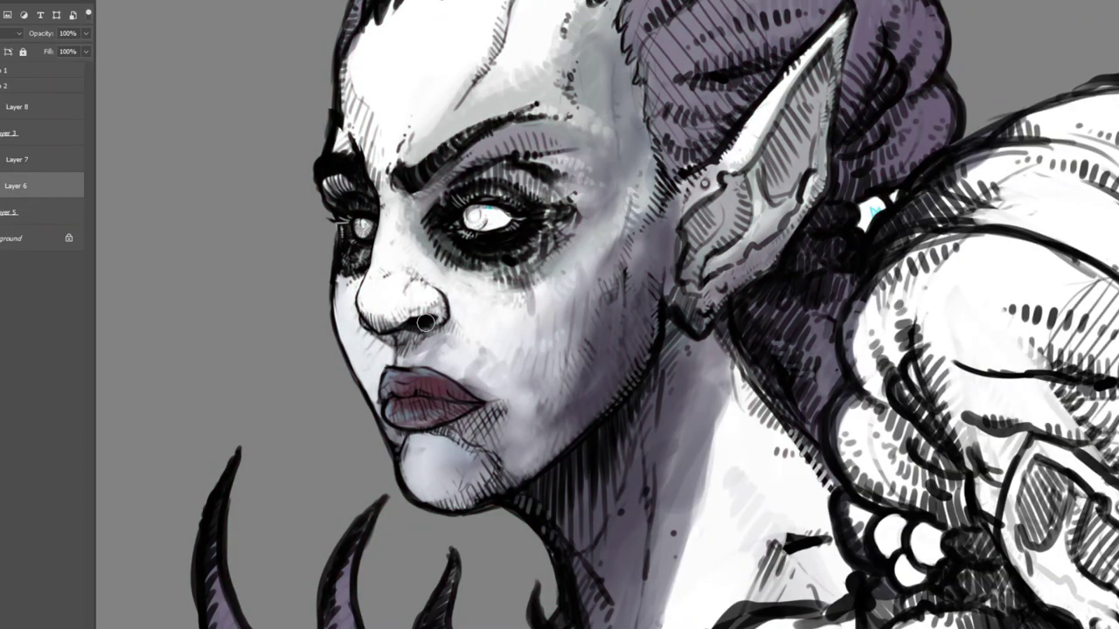
{"action": "left_click_drag", "start_coordinate": [400, 352], "coordinate": [545, 384]}
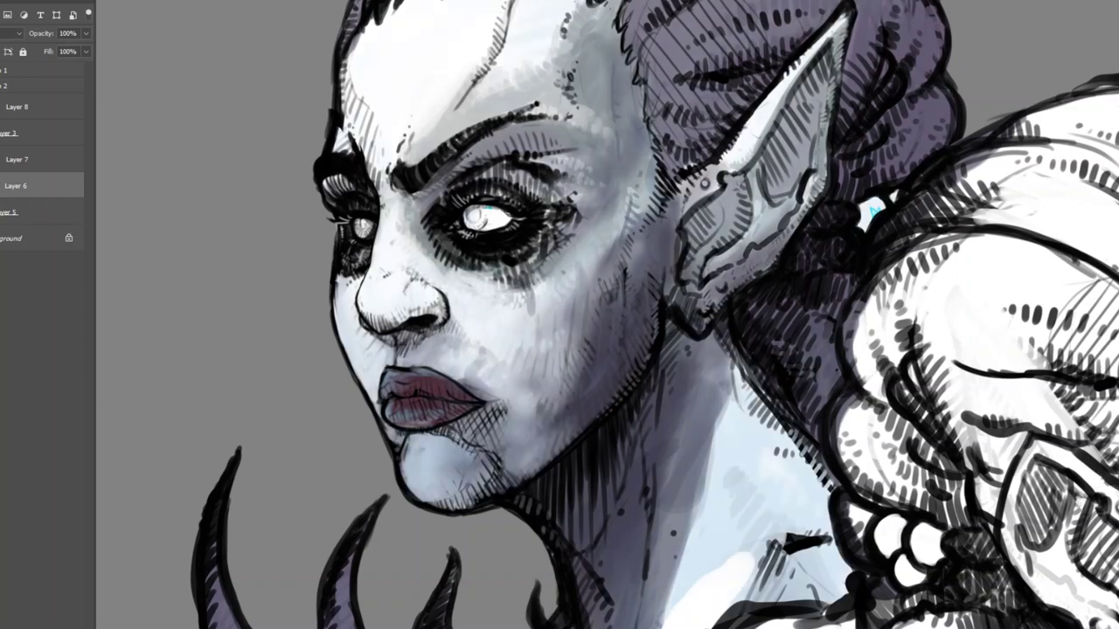
On layer 3, clear the hatching around the first portrait's chin and mouth corner, and redraw the lip and chin outlines.
{"action": "key", "text": "alt+bracketright"}
{"action": "key", "text": "alt+bracketright"}
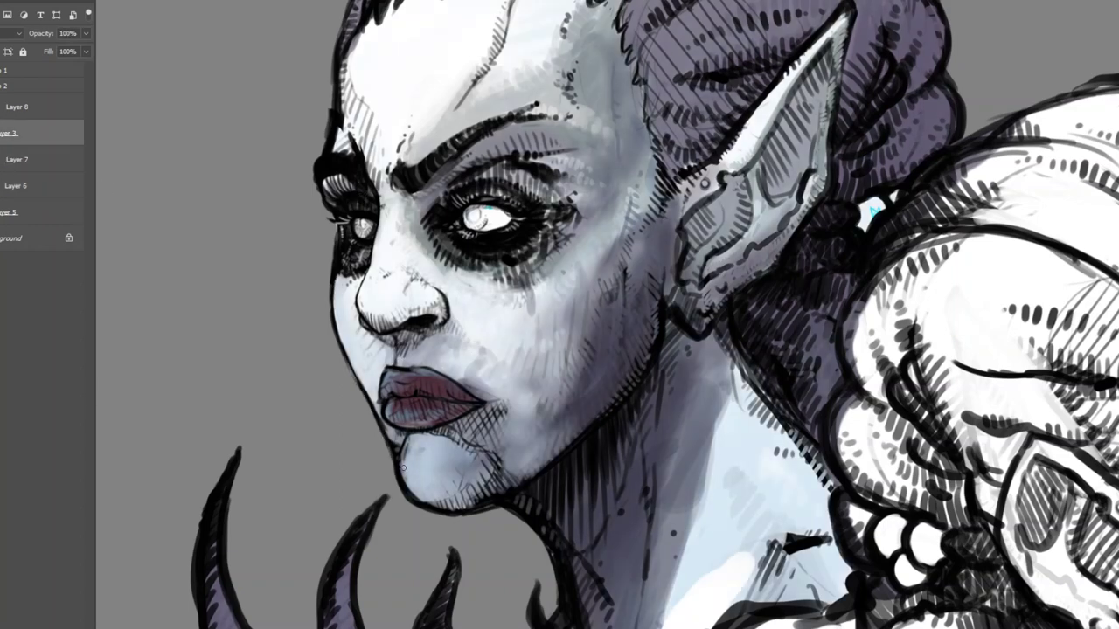
{"action": "mouse_move", "coordinate": [444, 432]}
{"action": "left_mouse_down"}
{"action": "mouse_move", "coordinate": [498, 433]}
{"action": "mouse_move", "coordinate": [389, 363]}
{"action": "left_mouse_up"}
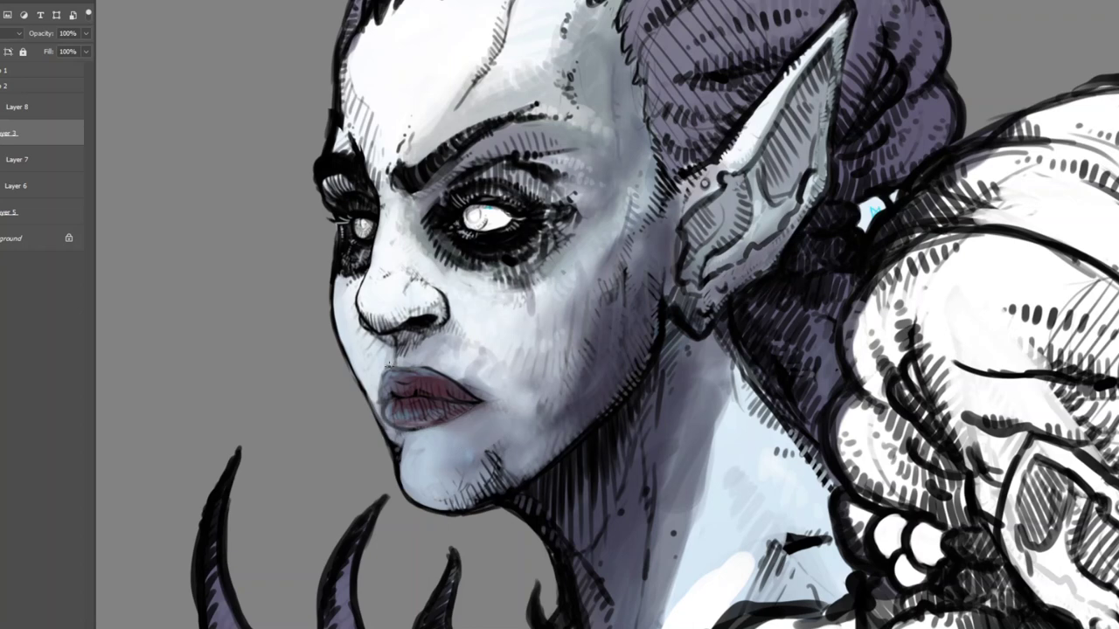
{"action": "left_click_drag", "start_coordinate": [474, 443], "coordinate": [531, 428]}
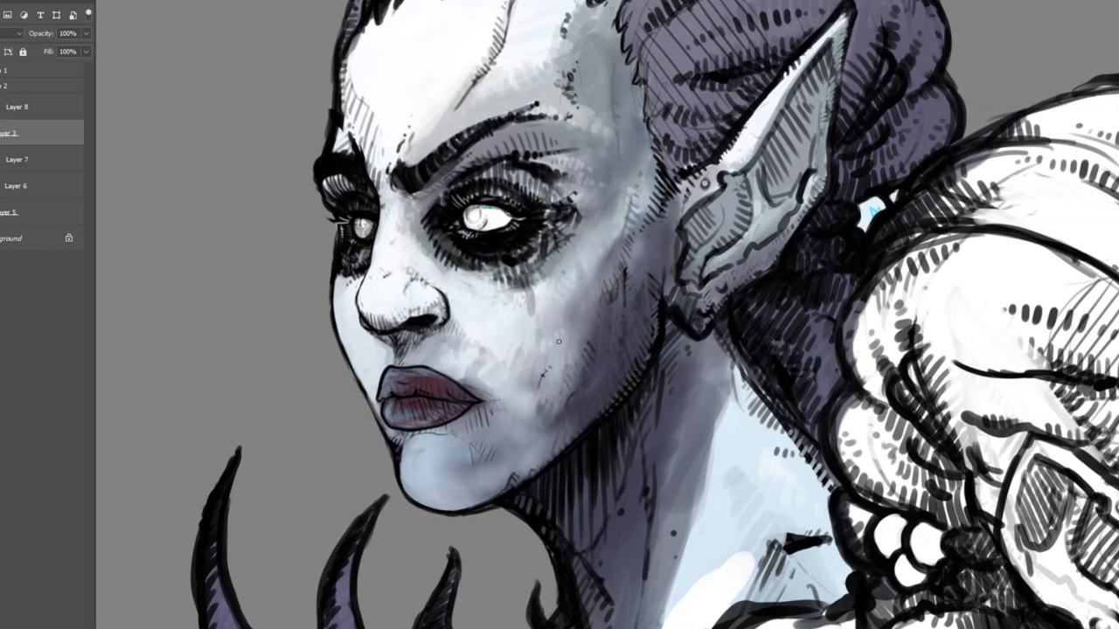
{"action": "scroll", "coordinate": [558, 341], "scroll_direction": "up", "scroll_amount": 2}
{"action": "key", "text": "alt+bracketright"}
{"action": "key", "text": "alt+bracketright"}
{"action": "key", "text": "alt+bracketright"}
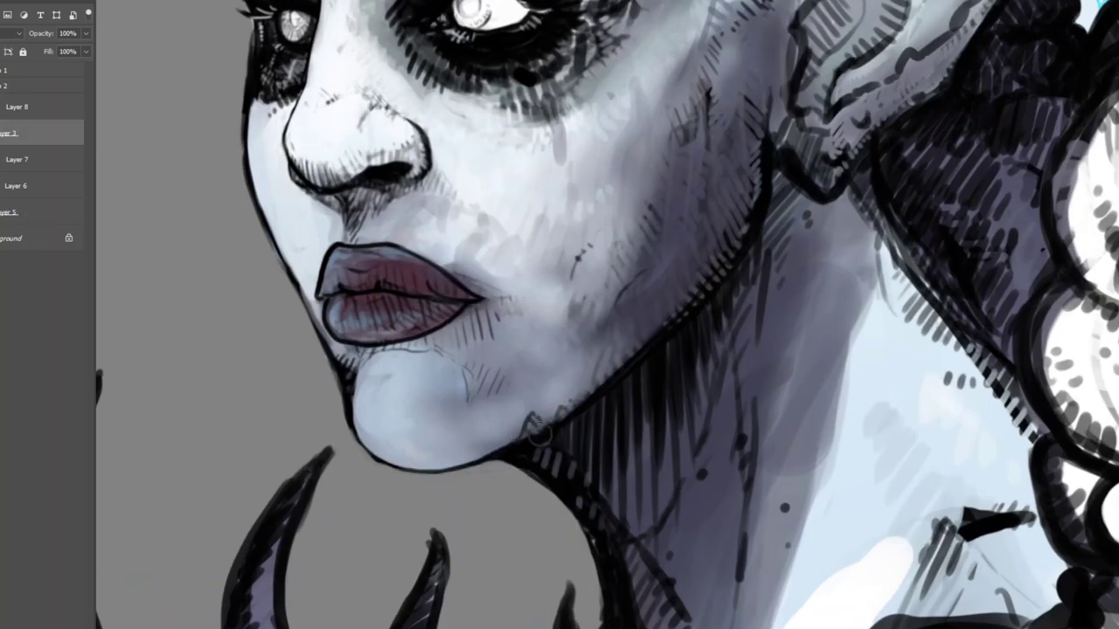
On layer 6, deepen the purple shading on the first portrait's chin and jaw and darken the lips to maroon.
{"action": "key", "text": "ctrl+minus"}
{"action": "key", "text": "ctrl+minus"}
{"action": "key", "text": "ctrl+minus"}
{"action": "key", "text": "alt+bracketleft"}
{"action": "key", "text": "alt+bracketleft"}
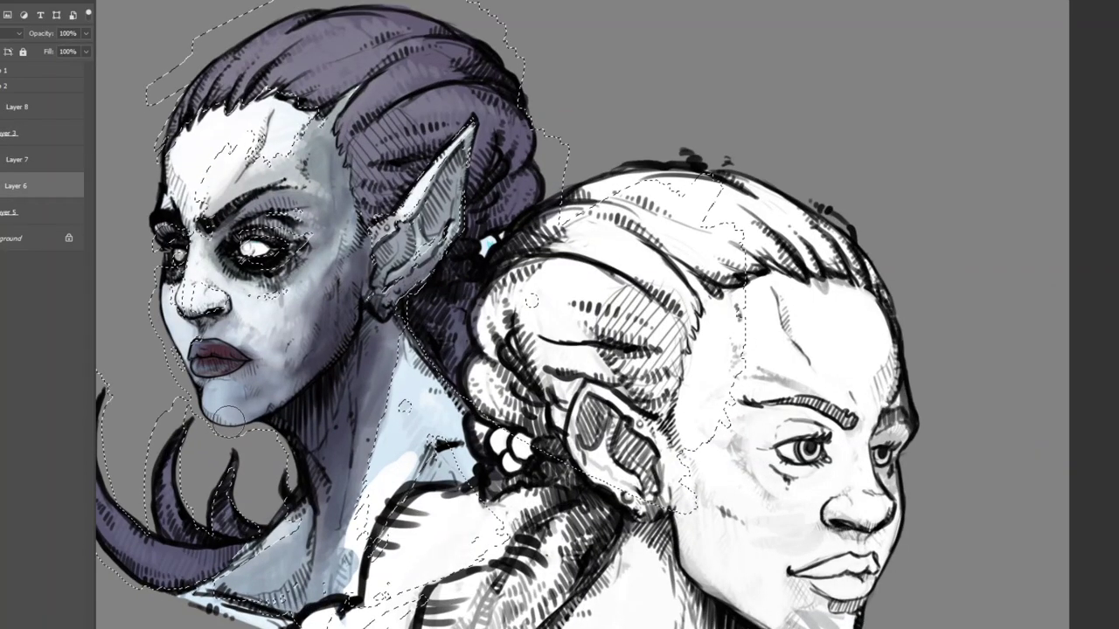
{"action": "mouse_move", "coordinate": [227, 419]}
{"action": "left_mouse_down"}
{"action": "mouse_move", "coordinate": [311, 306]}
{"action": "mouse_move", "coordinate": [228, 411]}
{"action": "mouse_move", "coordinate": [345, 330]}
{"action": "mouse_move", "coordinate": [206, 354]}
{"action": "mouse_move", "coordinate": [214, 367]}
{"action": "mouse_move", "coordinate": [196, 345]}
{"action": "left_mouse_up"}
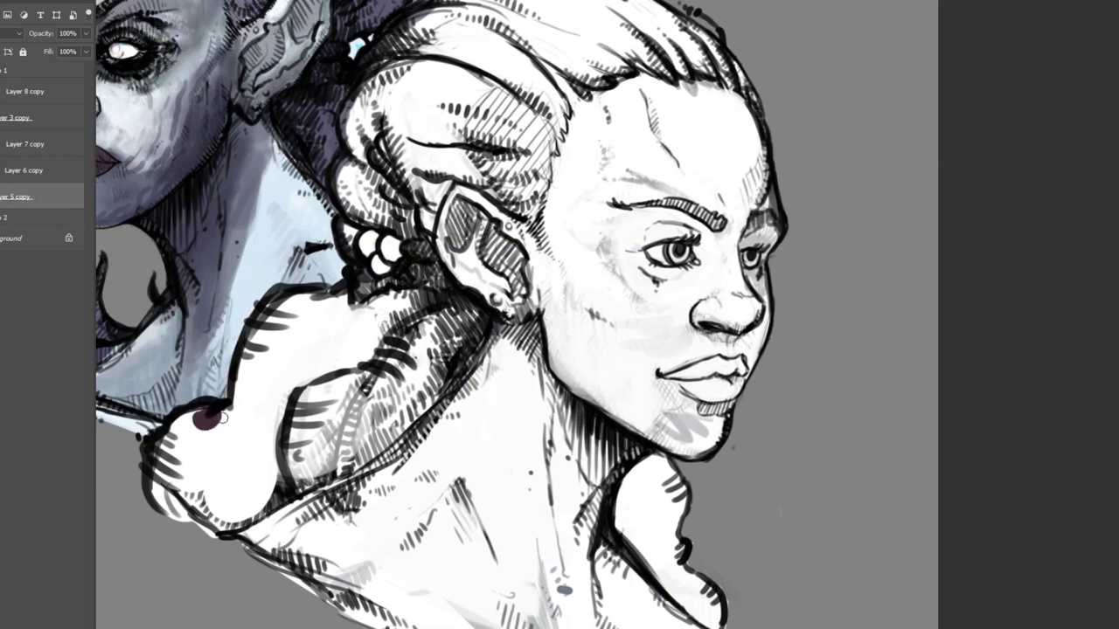
On the layer 3 copy, clear the cross-hatching around the second woman's mouth corner and chin.
{"action": "scroll", "coordinate": [516, 314], "scroll_direction": "up", "scroll_amount": 3}
{"action": "left_click", "coordinate": [22, 116]}
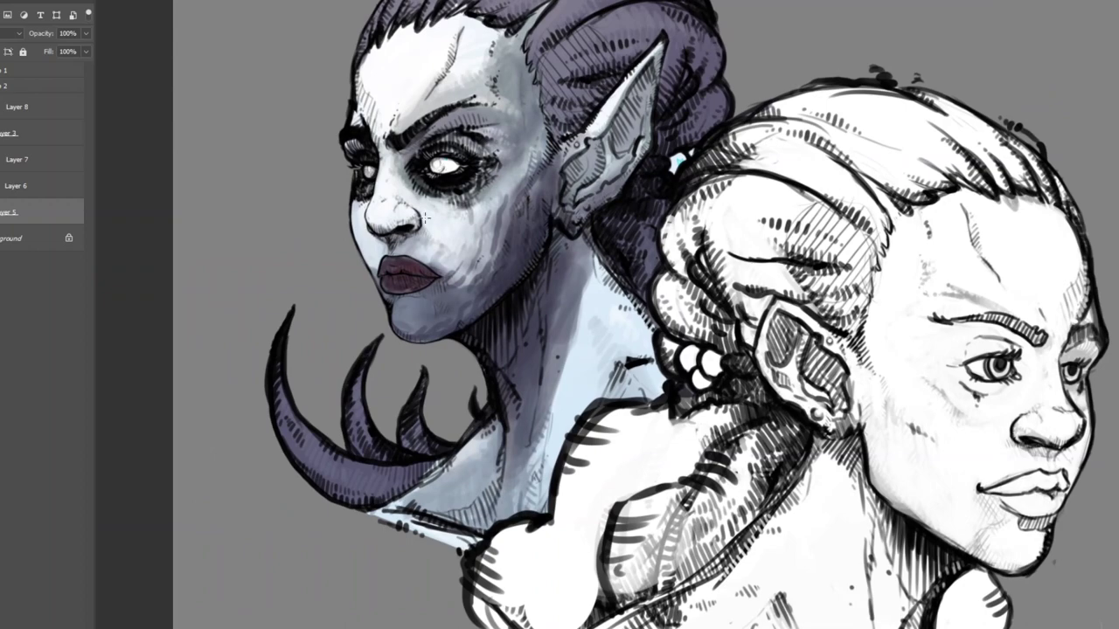
{"action": "key", "text": "ctrl+0"}
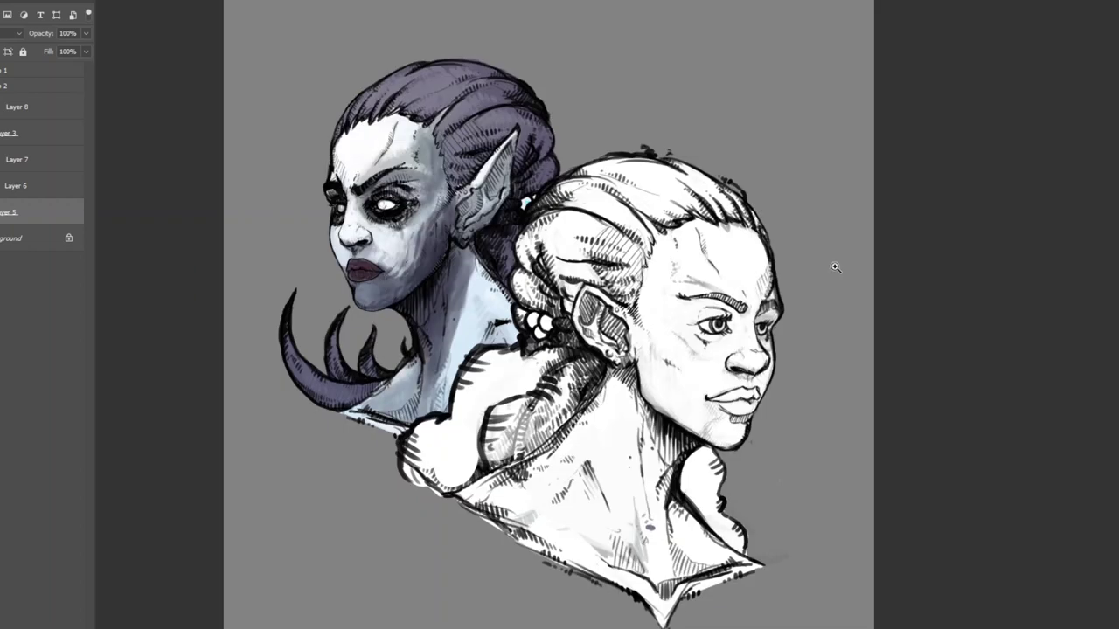
{"action": "scroll", "coordinate": [734, 332], "scroll_direction": "up", "scroll_amount": 5}
{"action": "key", "text": "alt+bracketright"}
{"action": "key", "text": "alt+bracketright"}
{"action": "key", "text": "alt+bracketright"}
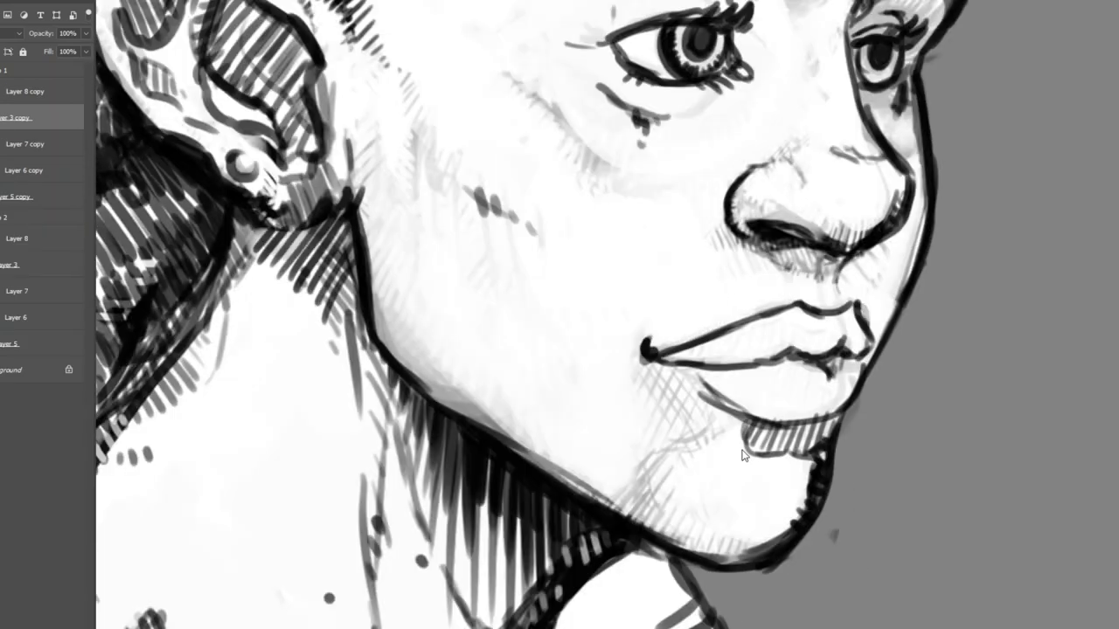
{"action": "left_click_drag", "start_coordinate": [742, 456], "coordinate": [656, 411]}
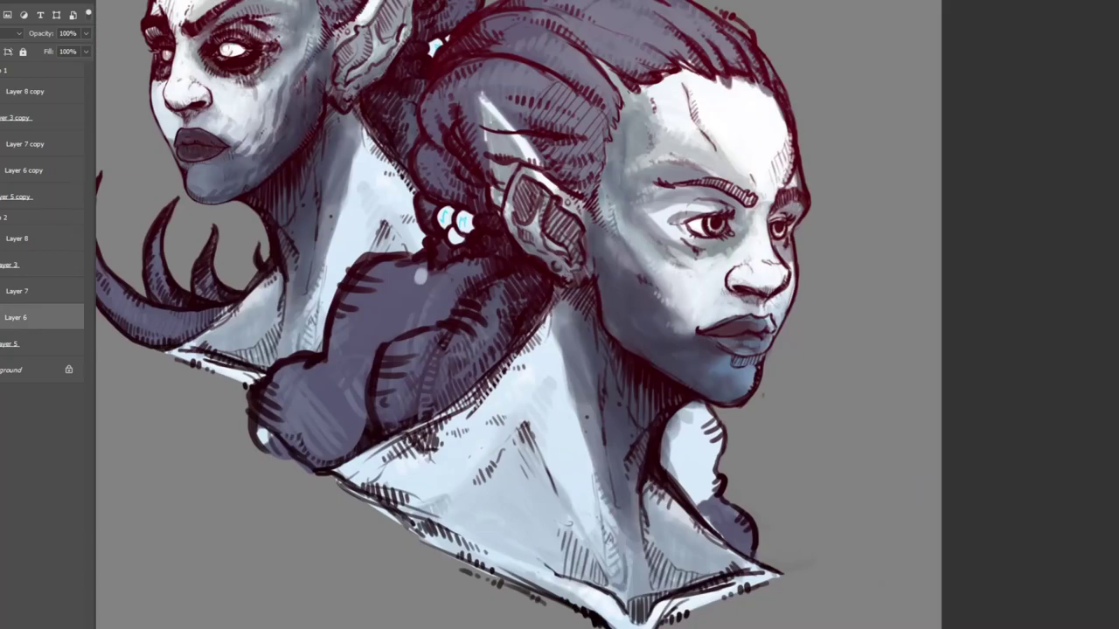
On layer 10, colour the second woman's hair reddish brown and cover the white on her forehead and around the eyes with beige.
{"action": "left_click", "coordinate": [5, 168]}
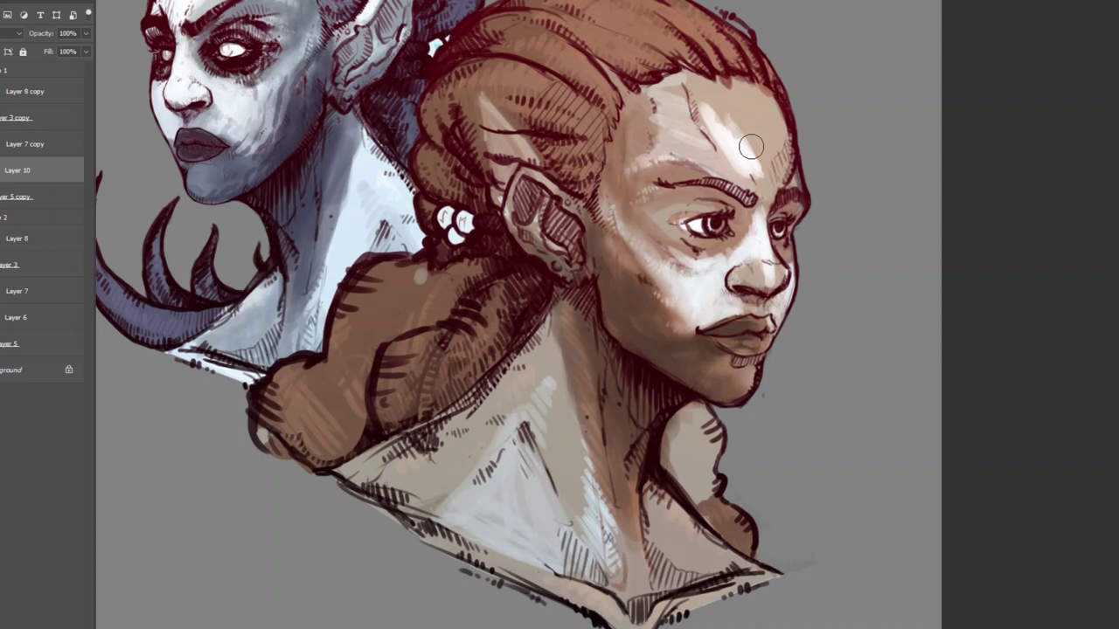
{"action": "mouse_move", "coordinate": [742, 146]}
{"action": "left_mouse_down"}
{"action": "mouse_move", "coordinate": [752, 92]}
{"action": "mouse_move", "coordinate": [686, 142]}
{"action": "mouse_move", "coordinate": [738, 259]}
{"action": "mouse_move", "coordinate": [765, 281]}
{"action": "mouse_move", "coordinate": [700, 280]}
{"action": "left_mouse_up"}
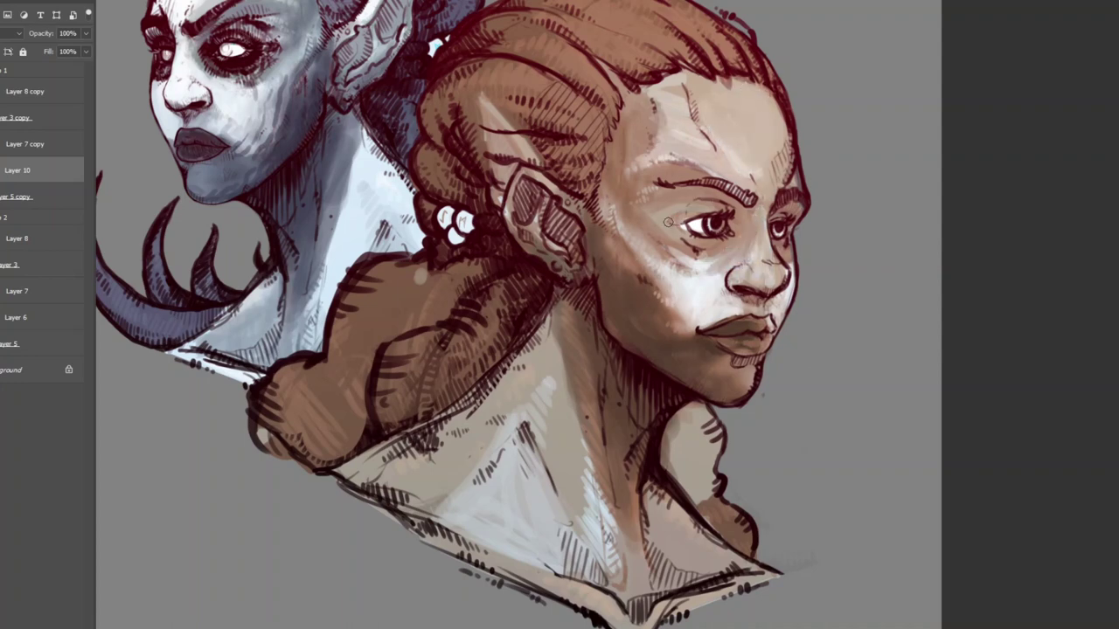
{"action": "left_click_drag", "start_coordinate": [668, 222], "coordinate": [687, 193]}
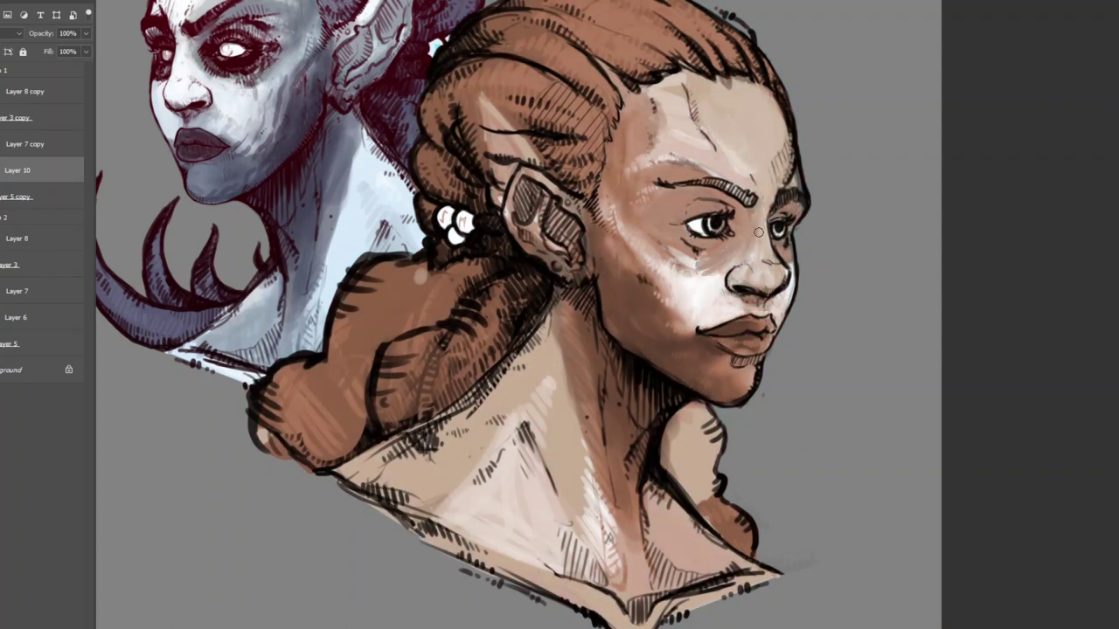
Paint lighter peach skin over the second woman's forehead, cheeks, jaw and neck, and colour the far braid reddish brown.
{"action": "mouse_move", "coordinate": [720, 266]}
{"action": "left_mouse_down"}
{"action": "mouse_move", "coordinate": [651, 228]}
{"action": "mouse_move", "coordinate": [704, 339]}
{"action": "mouse_move", "coordinate": [633, 218]}
{"action": "mouse_move", "coordinate": [498, 82]}
{"action": "mouse_move", "coordinate": [531, 421]}
{"action": "mouse_move", "coordinate": [583, 457]}
{"action": "mouse_move", "coordinate": [609, 383]}
{"action": "mouse_move", "coordinate": [655, 585]}
{"action": "mouse_move", "coordinate": [469, 278]}
{"action": "mouse_move", "coordinate": [684, 435]}
{"action": "mouse_move", "coordinate": [768, 258]}
{"action": "mouse_move", "coordinate": [717, 132]}
{"action": "mouse_move", "coordinate": [721, 165]}
{"action": "left_mouse_up"}
{"action": "left_click_drag", "start_coordinate": [647, 105], "coordinate": [629, 210]}
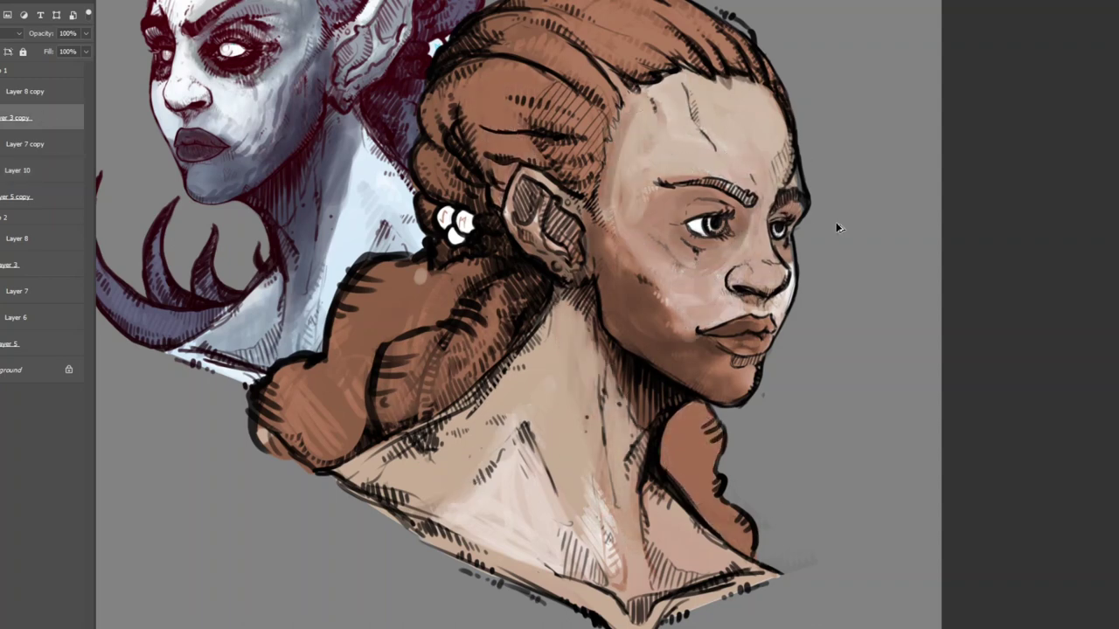
{"action": "mouse_move", "coordinate": [621, 114]}
{"action": "left_mouse_down"}
{"action": "mouse_move", "coordinate": [757, 276]}
{"action": "mouse_move", "coordinate": [780, 253]}
{"action": "left_mouse_up"}
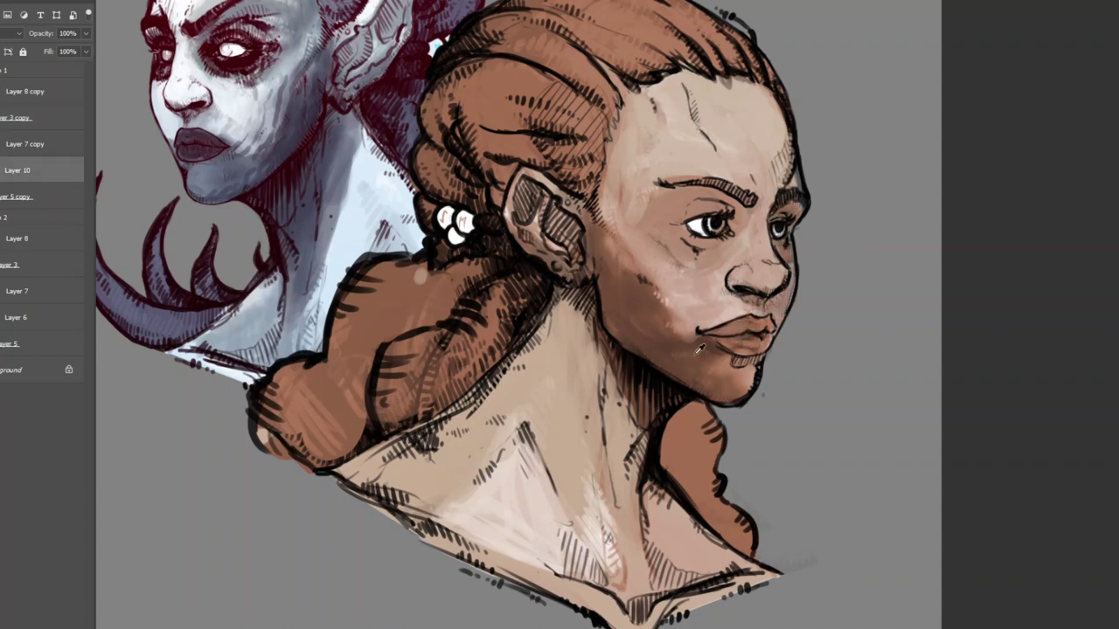
{"action": "mouse_move", "coordinate": [699, 348]}
{"action": "left_mouse_down"}
{"action": "mouse_move", "coordinate": [748, 343]}
{"action": "mouse_move", "coordinate": [645, 263]}
{"action": "mouse_move", "coordinate": [705, 381]}
{"action": "mouse_move", "coordinate": [631, 314]}
{"action": "mouse_move", "coordinate": [651, 160]}
{"action": "mouse_move", "coordinate": [714, 223]}
{"action": "mouse_move", "coordinate": [797, 114]}
{"action": "left_mouse_up"}
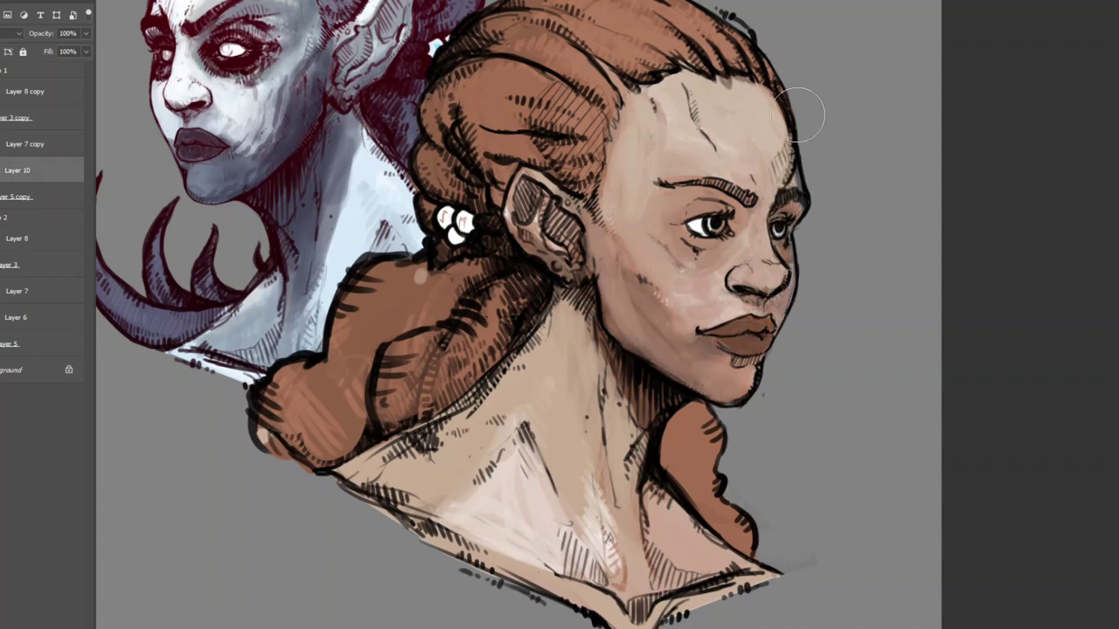
Clear the selection around the second woman and paint her lips pink on layer 10.
{"action": "key", "text": "alt+bracketleft"}
{"action": "key", "text": "ctrl+h"}
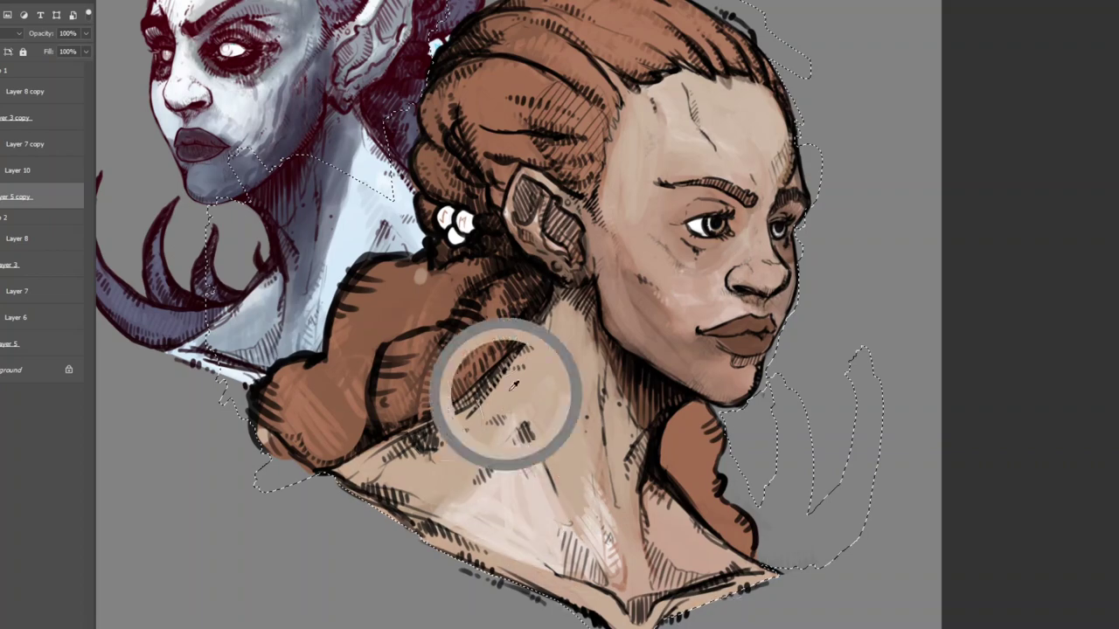
{"action": "key", "text": "ctrl+d"}
{"action": "left_click_drag", "start_coordinate": [420, 472], "coordinate": [369, 516]}
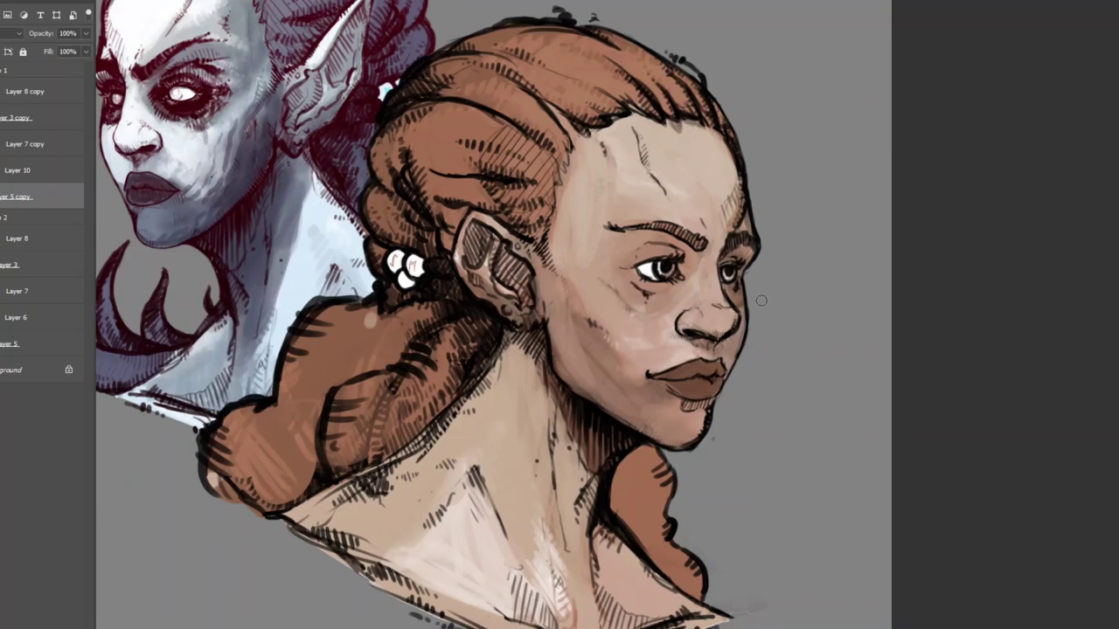
{"action": "key", "text": "alt+bracketright"}
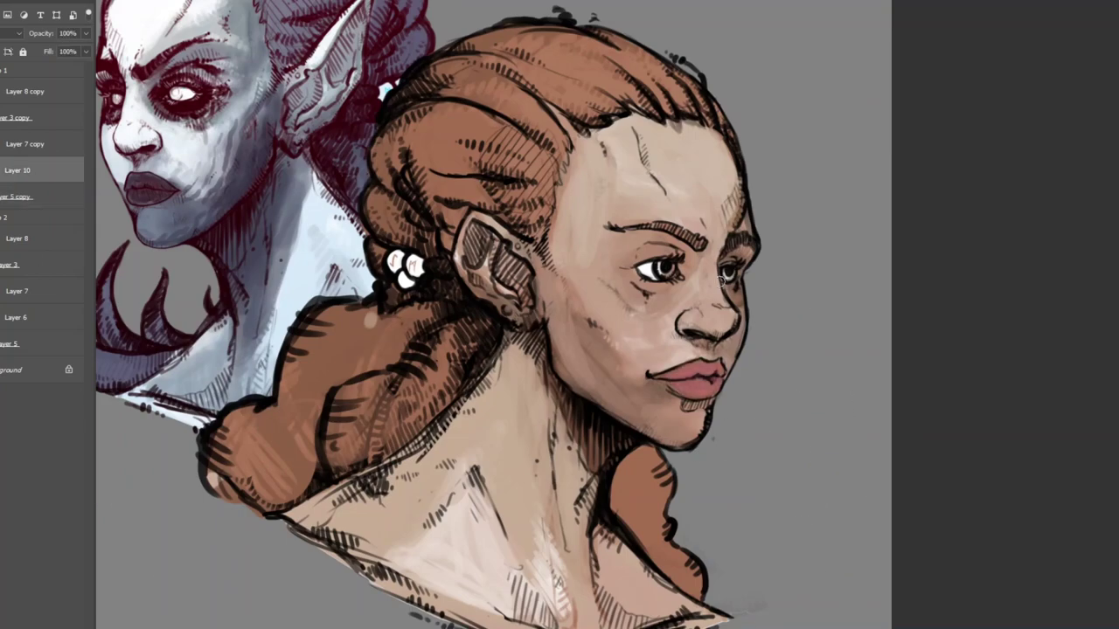
Repaint the second woman's ear beige, fill the braid's end with reddish brown and colour the irises green.
{"action": "left_click_drag", "start_coordinate": [490, 263], "coordinate": [524, 314]}
{"action": "left_click_drag", "start_coordinate": [524, 271], "coordinate": [551, 323]}
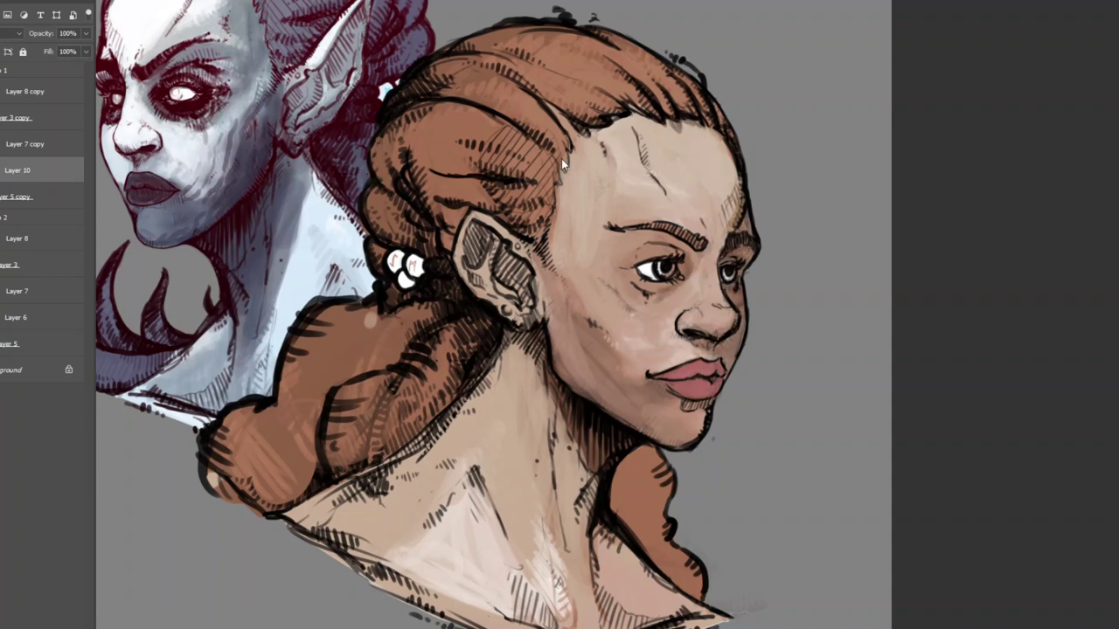
{"action": "left_click_drag", "start_coordinate": [263, 484], "coordinate": [261, 423]}
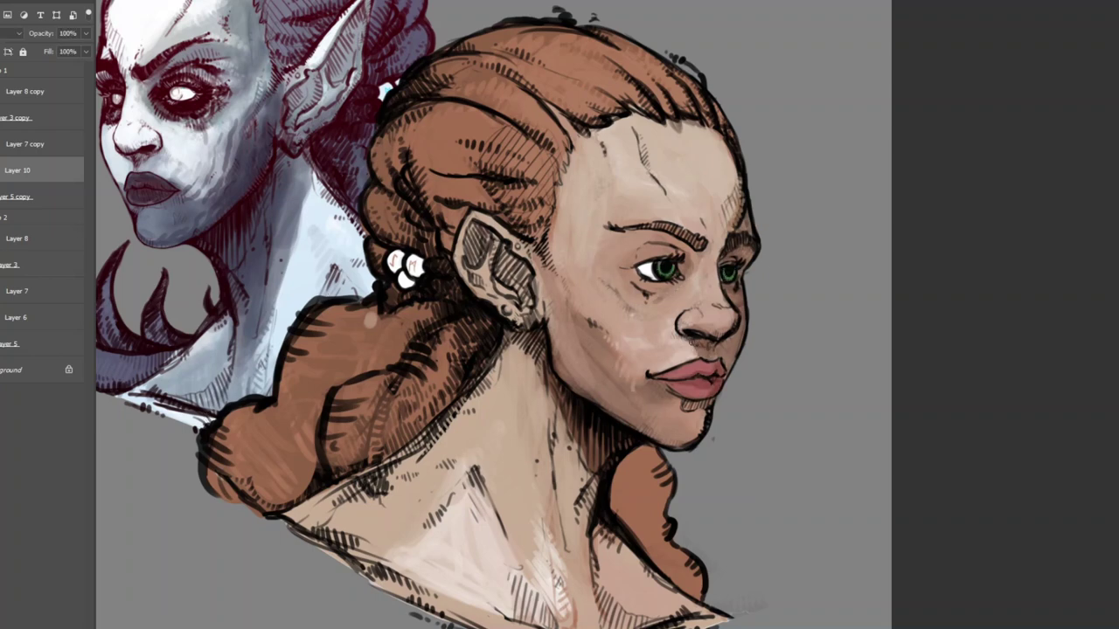
Even out the beige skin across the second woman's temple, cheek and jaw using a tone sampled from her face.
{"action": "left_click", "coordinate": [618, 242], "text": "alt"}
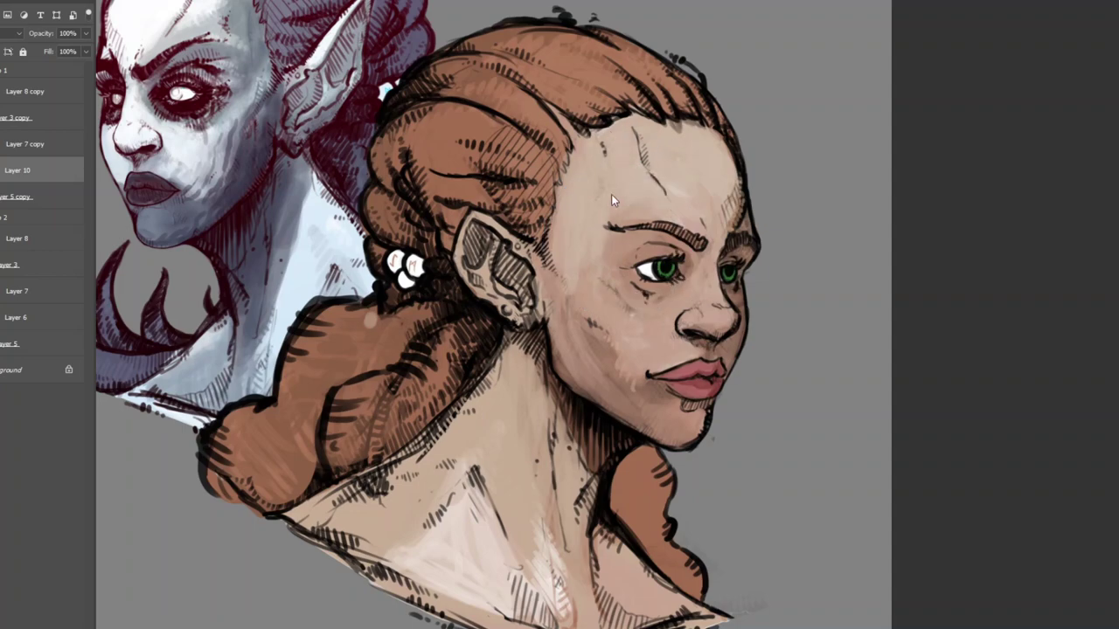
{"action": "left_click_drag", "start_coordinate": [611, 194], "coordinate": [612, 262]}
{"action": "left_click", "coordinate": [17, 117]}
{"action": "mouse_move", "coordinate": [568, 149]}
{"action": "left_mouse_down"}
{"action": "mouse_move", "coordinate": [579, 250]}
{"action": "mouse_move", "coordinate": [601, 222]}
{"action": "left_mouse_up"}
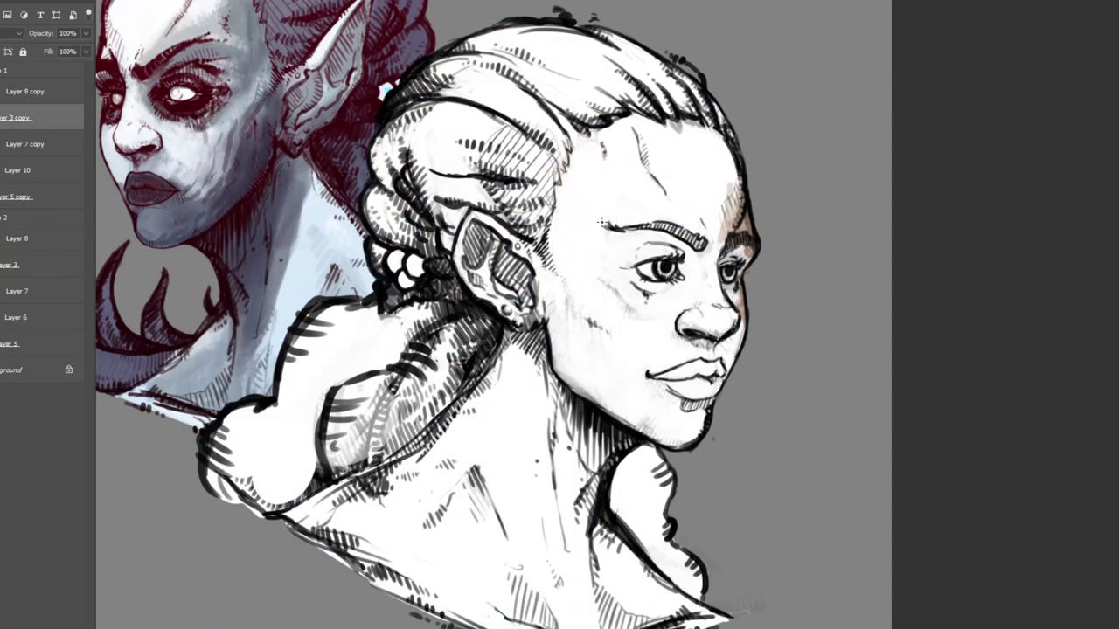
{"action": "key", "text": "ctrl+z"}
{"action": "left_click", "coordinate": [18, 170]}
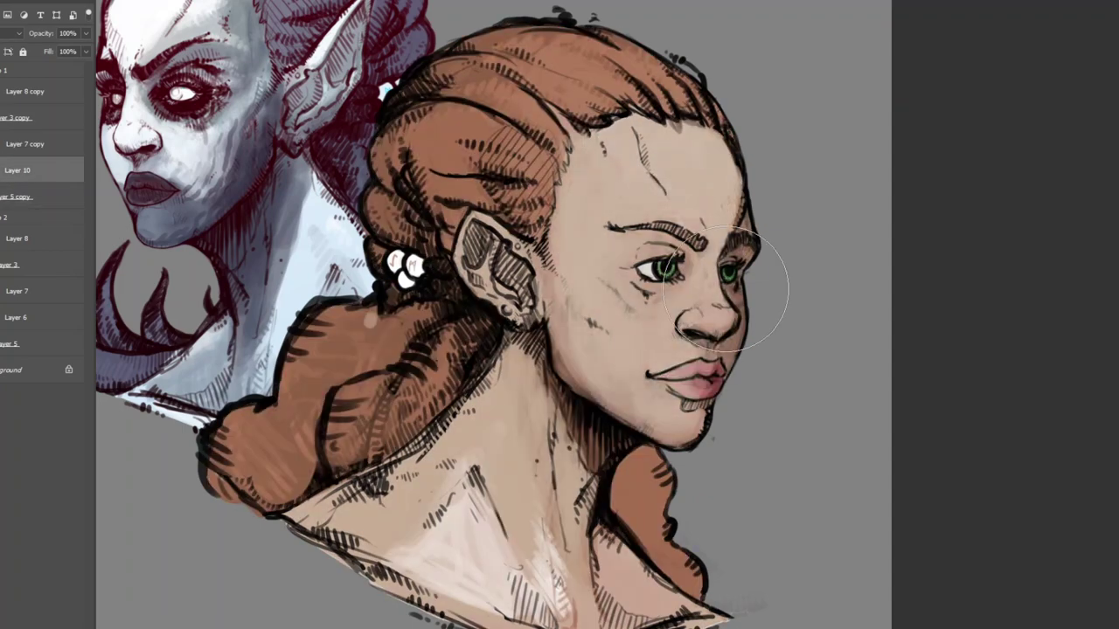
Deepen the second woman's lips to dusky red and add soft brown shading around the eyes, temple and neck.
{"action": "left_click_drag", "start_coordinate": [673, 371], "coordinate": [713, 377]}
{"action": "left_click_drag", "start_coordinate": [665, 262], "coordinate": [726, 306]}
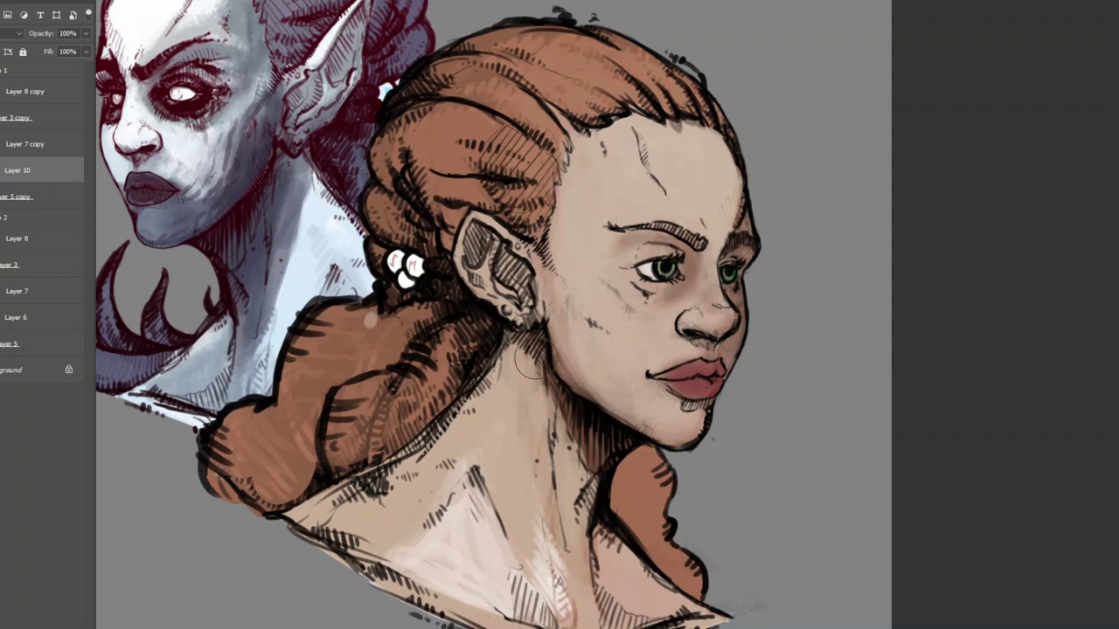
{"action": "mouse_move", "coordinate": [531, 361]}
{"action": "left_mouse_down"}
{"action": "mouse_move", "coordinate": [594, 419]}
{"action": "mouse_move", "coordinate": [568, 341]}
{"action": "mouse_move", "coordinate": [612, 332]}
{"action": "mouse_move", "coordinate": [596, 230]}
{"action": "left_mouse_up"}
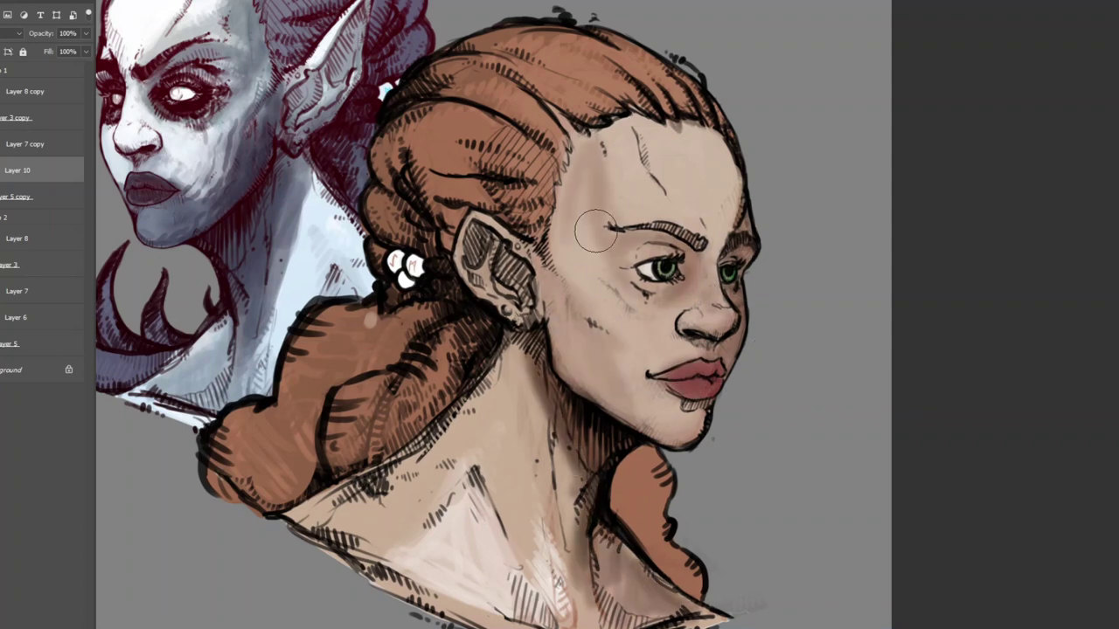
Apply a diagonal gradient across the second woman on the layer 7 copy.
{"action": "key", "text": "alt+]"}
{"action": "key", "text": "g"}
{"action": "left_click_drag", "start_coordinate": [686, 564], "coordinate": [442, 43]}
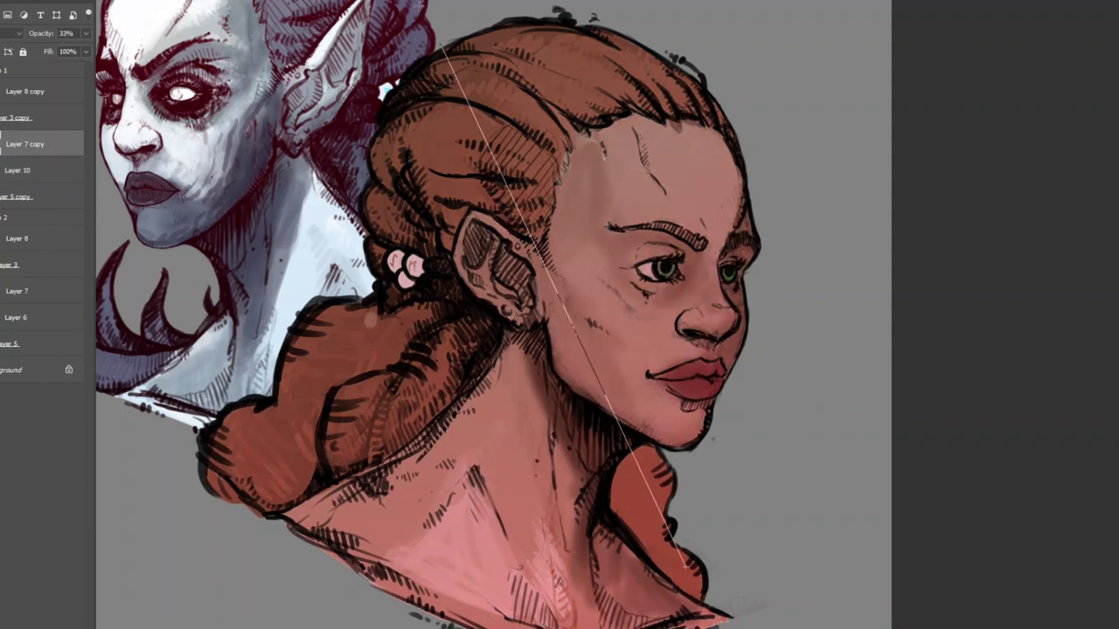
Test different blending modes for the gradient overlay on the layer 7 copy and give that layer a mask.
{"action": "key", "text": "alt+]"}
{"action": "key", "text": "alt+["}
{"action": "key", "text": "shift+plus"}
{"action": "key", "text": "shift+plus"}
{"action": "key", "text": "shift+plus"}
{"action": "key", "text": "shift+plus"}
{"action": "key", "text": "shift+plus"}
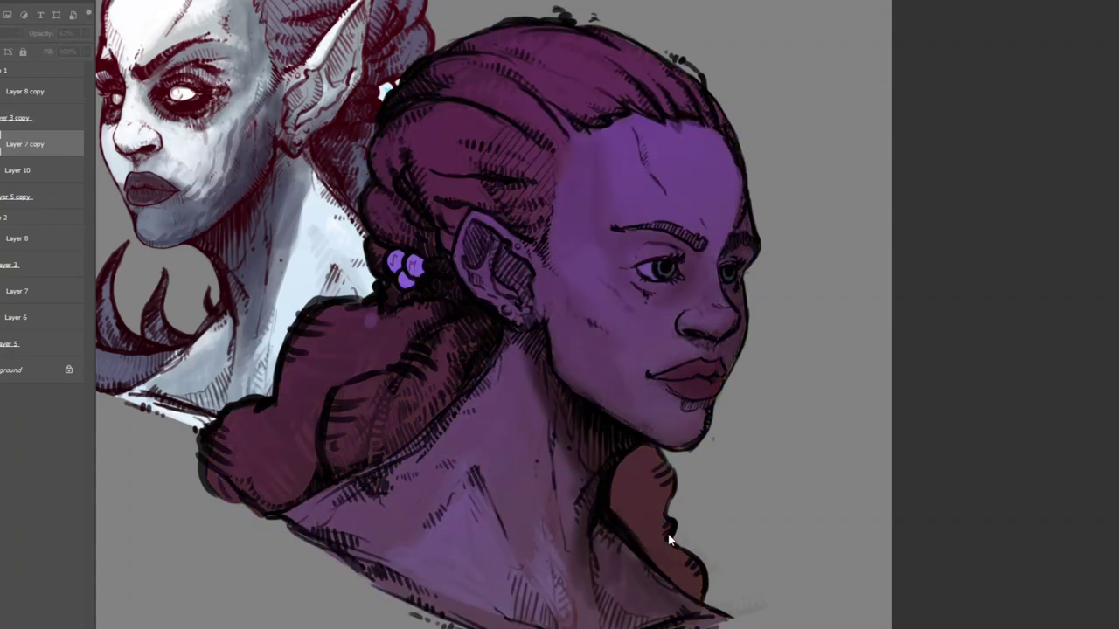
{"action": "key", "text": "shift+plus"}
{"action": "key", "text": "alt+["}
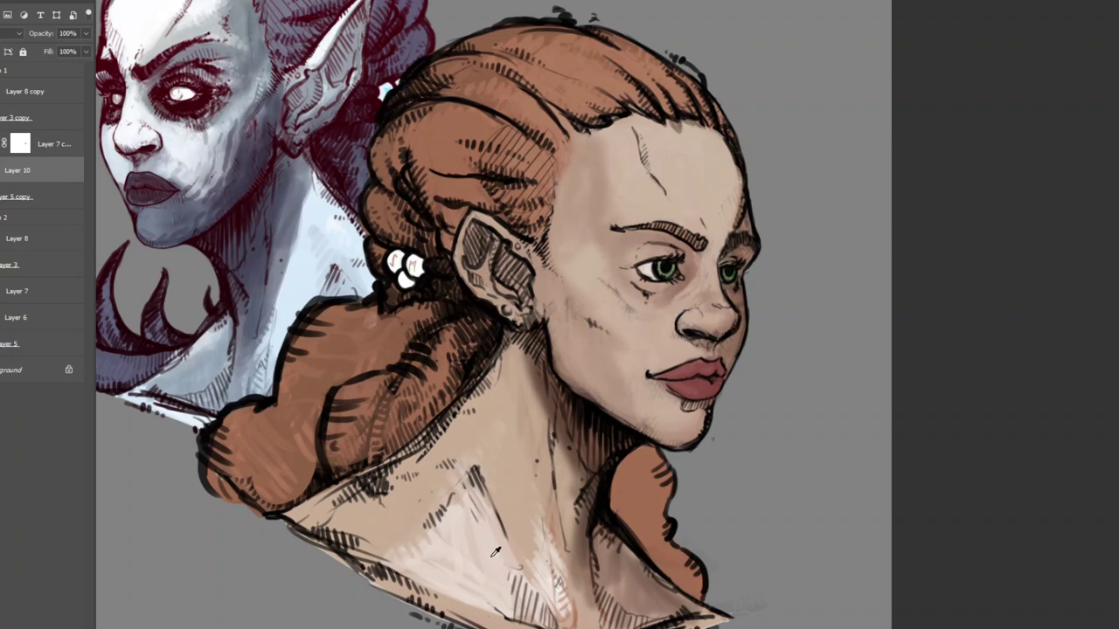
On layer 10, soften the white chest highlights, darken the inner ear and add lighter strokes to the braid.
{"action": "left_click_drag", "start_coordinate": [495, 552], "coordinate": [551, 603]}
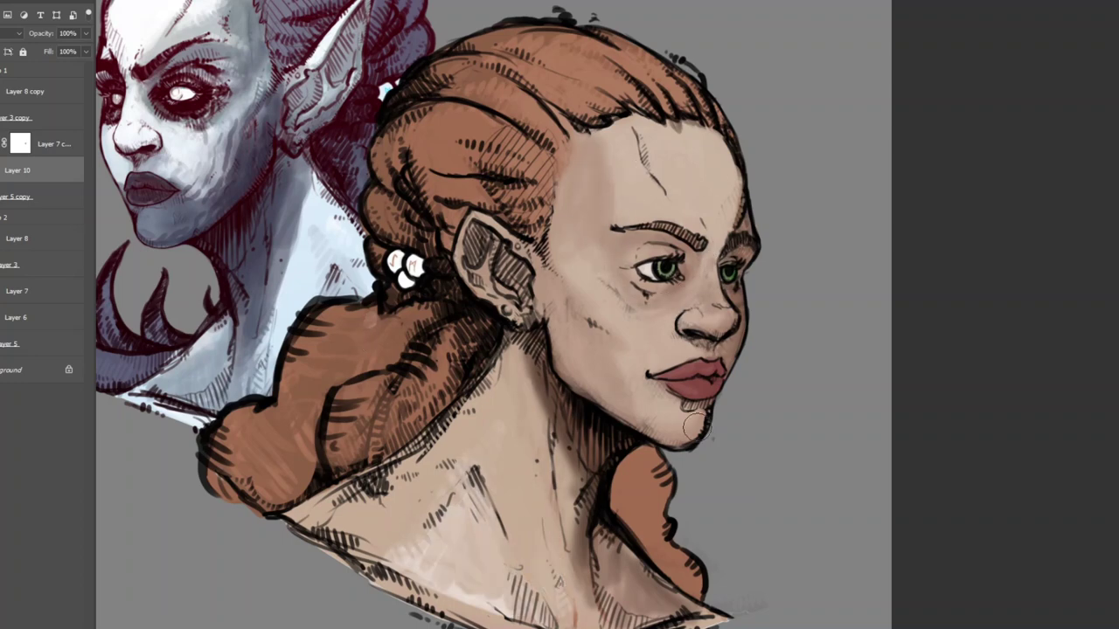
{"action": "left_click_drag", "start_coordinate": [482, 229], "coordinate": [475, 272]}
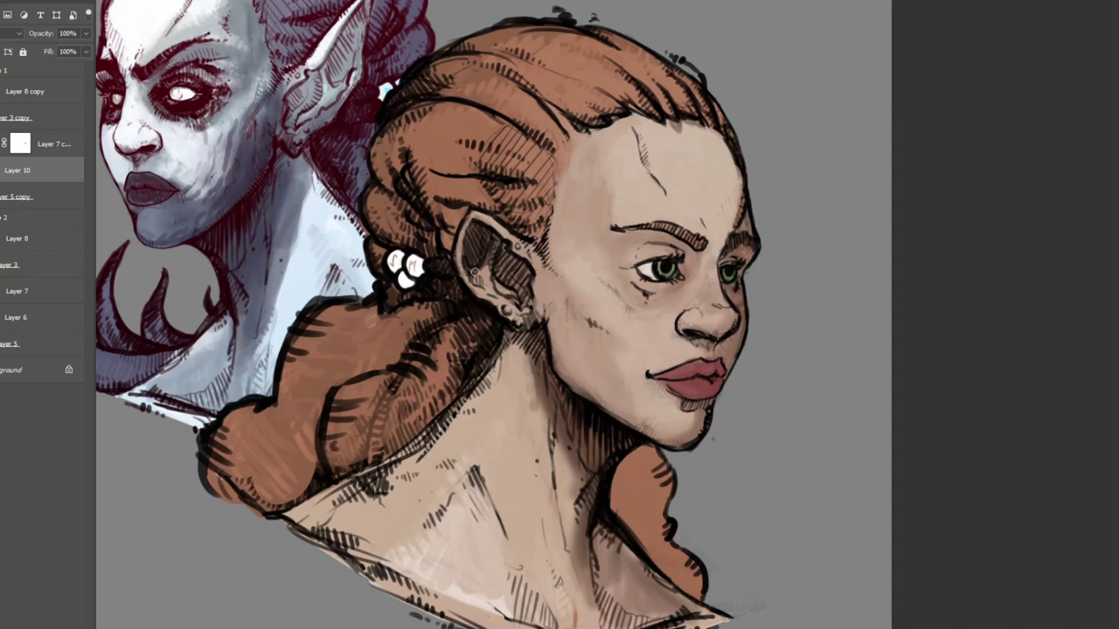
{"action": "left_click_drag", "start_coordinate": [551, 416], "coordinate": [656, 513]}
{"action": "left_click_drag", "start_coordinate": [271, 436], "coordinate": [245, 472]}
{"action": "left_click_drag", "start_coordinate": [297, 389], "coordinate": [334, 376]}
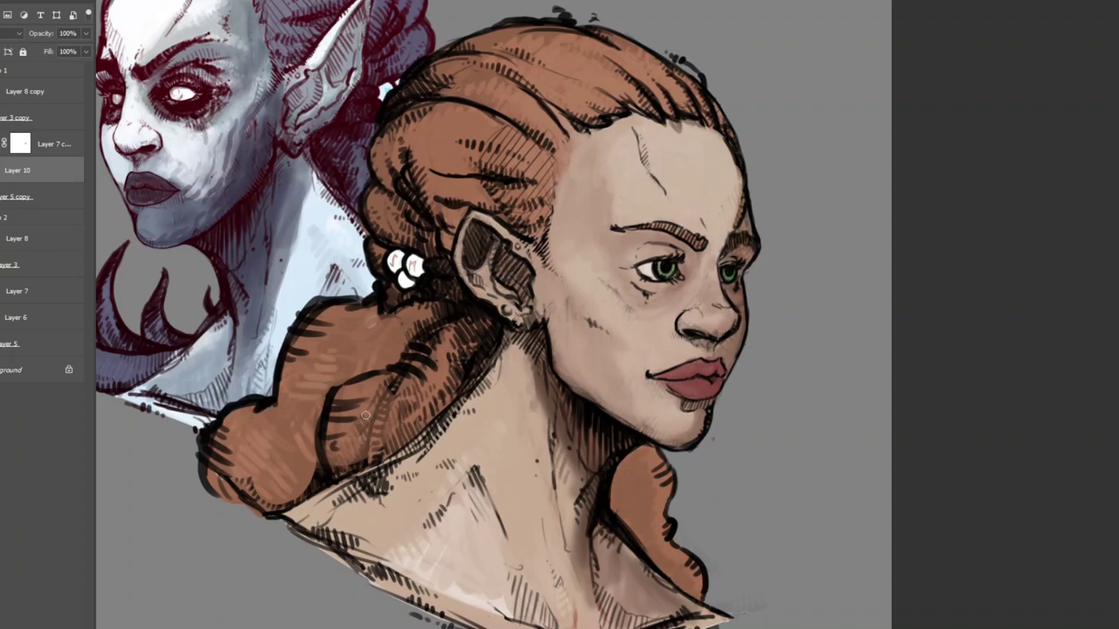
Paint on the layer 7 copy's black mask to reveal the purple tint along the second woman's chin, cheek, neck and chest.
{"action": "key", "text": "ctrl+0"}
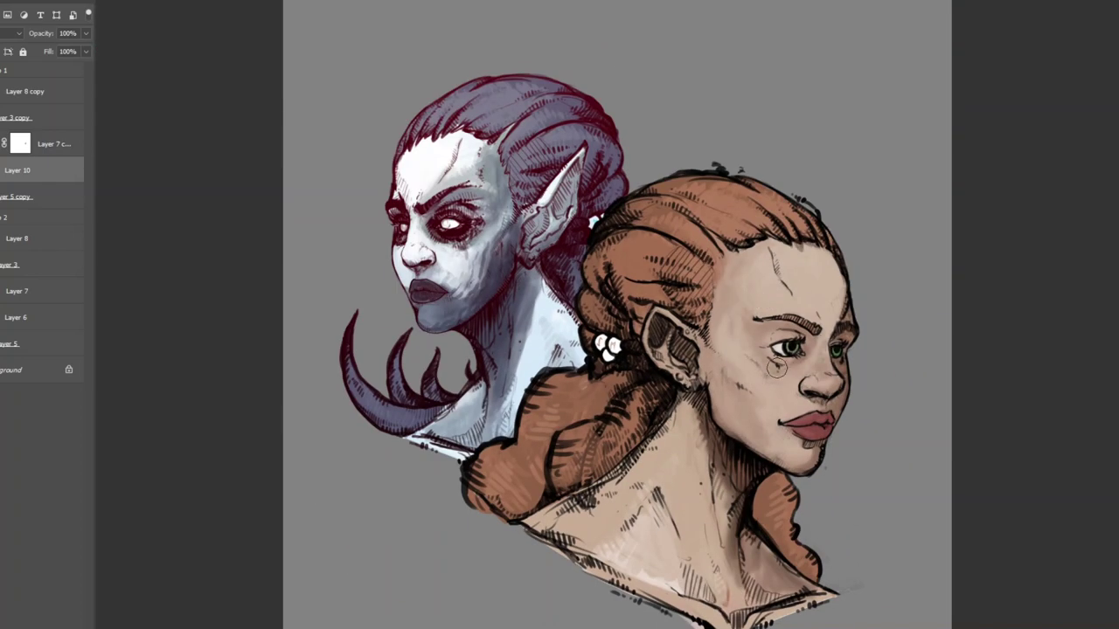
{"action": "left_click", "coordinate": [52, 143]}
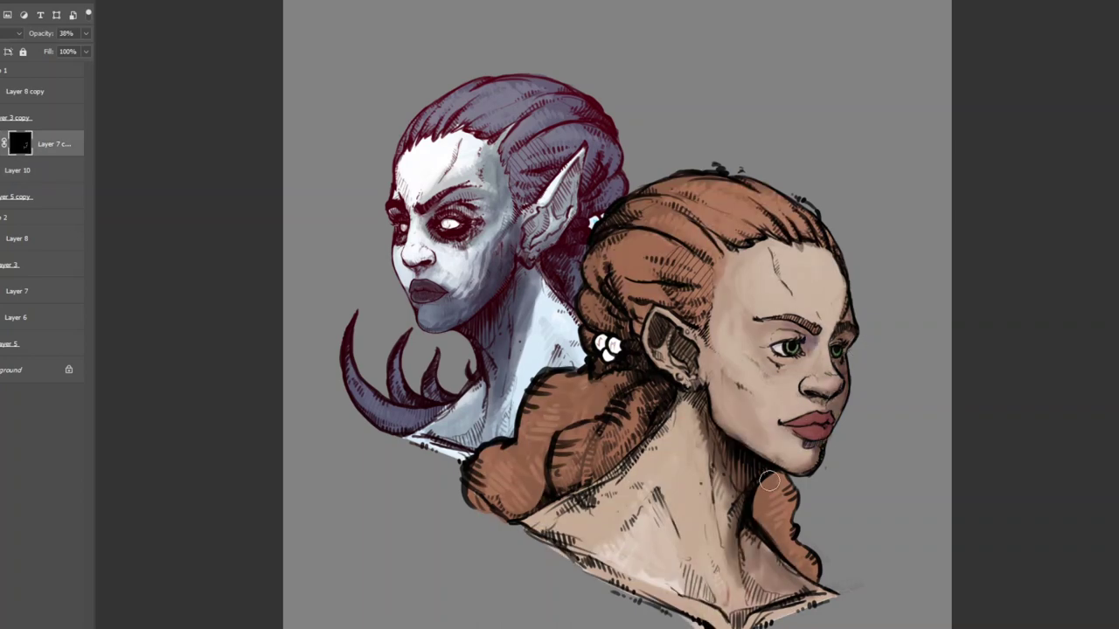
{"action": "left_click_drag", "start_coordinate": [770, 479], "coordinate": [787, 594]}
{"action": "left_click_drag", "start_coordinate": [695, 306], "coordinate": [719, 419]}
{"action": "mouse_move", "coordinate": [761, 375]}
{"action": "left_mouse_down"}
{"action": "mouse_move", "coordinate": [683, 518]}
{"action": "mouse_move", "coordinate": [673, 594]}
{"action": "left_mouse_up"}
Set the layer 7 copy's opacity to 27% and reveal its purple tint over the second woman's hair and braid.
{"action": "key", "text": "2"}
{"action": "key", "text": "7"}
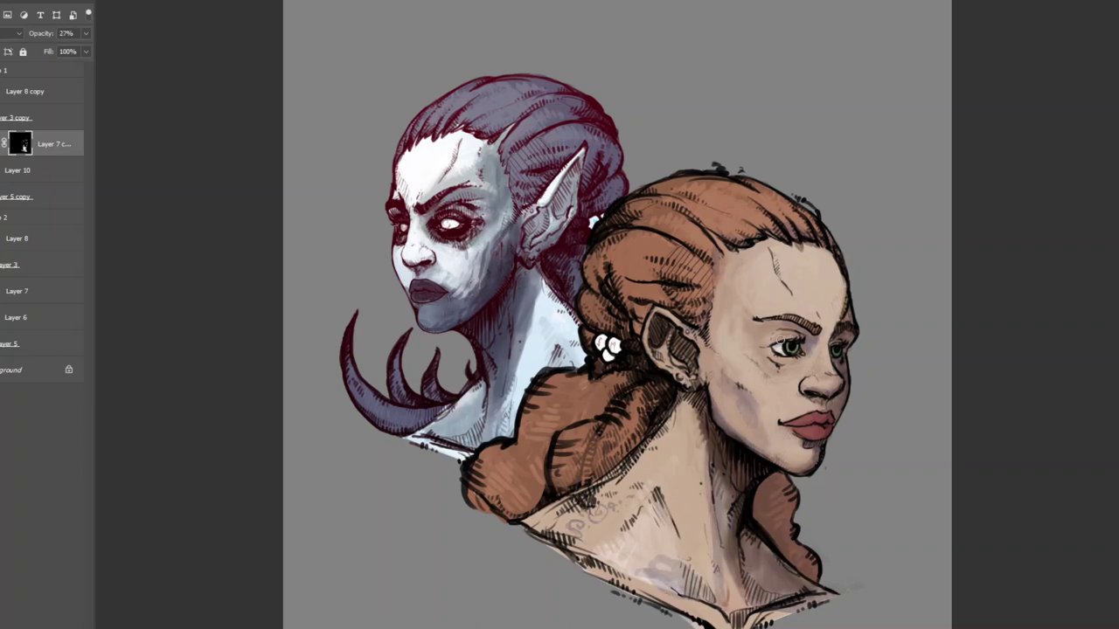
{"action": "mouse_move", "coordinate": [707, 255]}
{"action": "left_mouse_down"}
{"action": "mouse_move", "coordinate": [612, 437]}
{"action": "mouse_move", "coordinate": [525, 507]}
{"action": "left_mouse_up"}
{"action": "left_click_drag", "start_coordinate": [612, 263], "coordinate": [708, 218]}
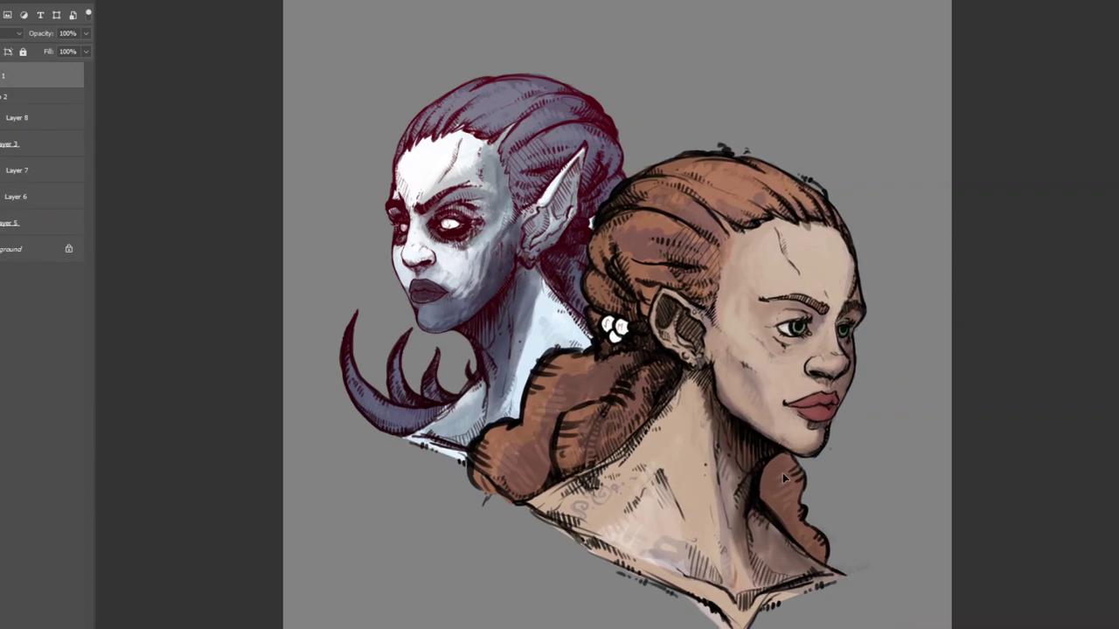
Move the second woman's group further right on the canvas, and undo the trial transform of the layer 8 copy.
{"action": "left_click_drag", "start_coordinate": [783, 472], "coordinate": [822, 419]}
{"action": "left_click", "coordinate": [32, 82]}
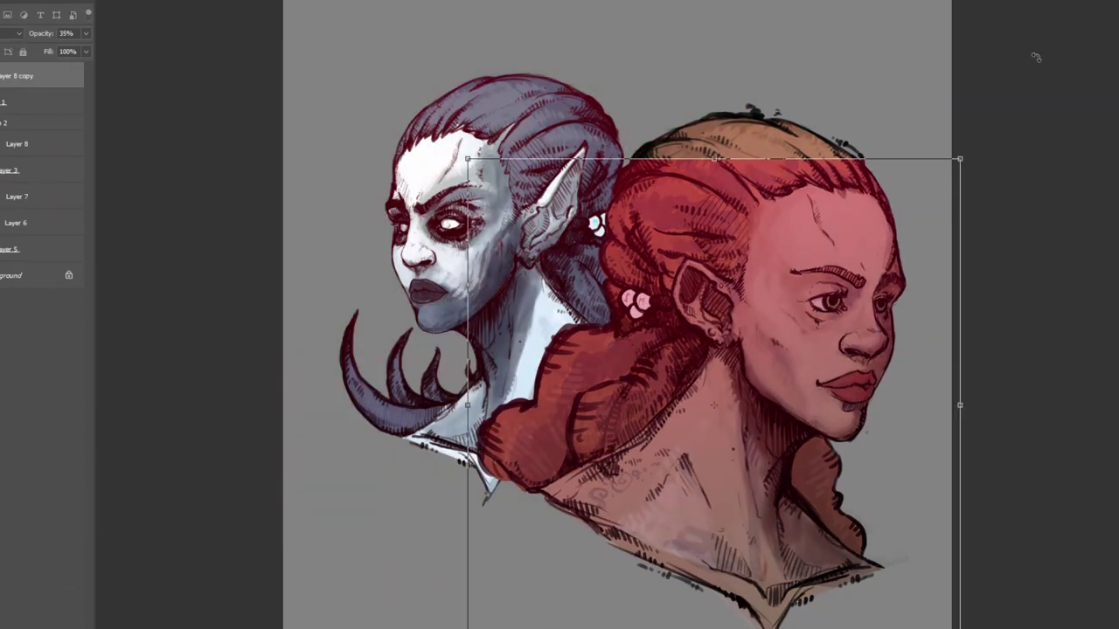
{"action": "key", "text": "ctrl+z"}
{"action": "key", "text": "ctrl+z"}
{"action": "key", "text": "ctrl+z"}
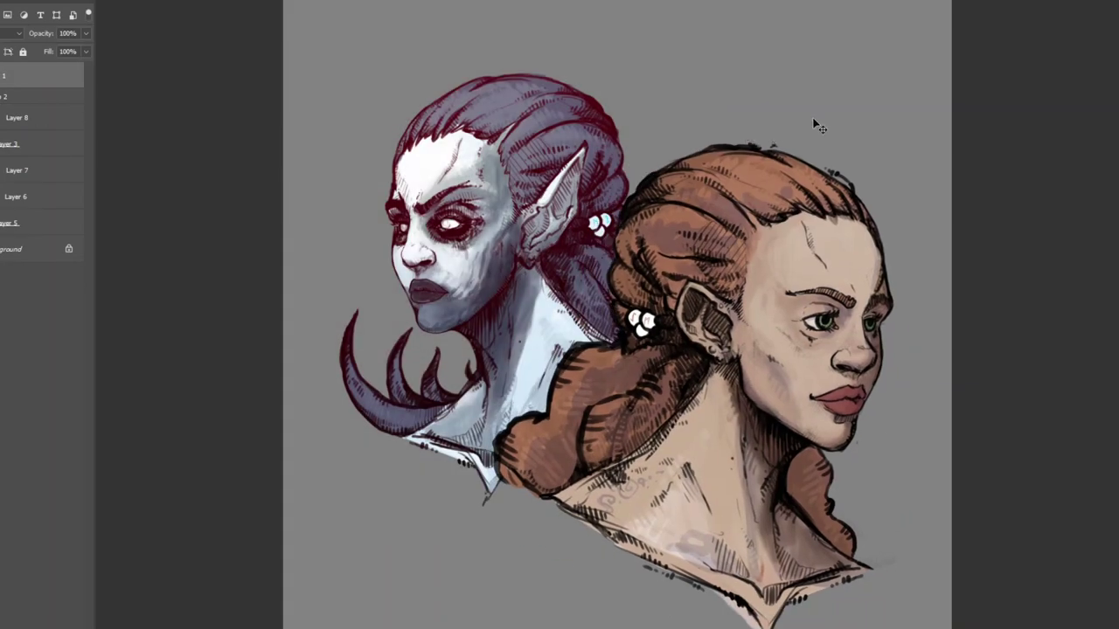